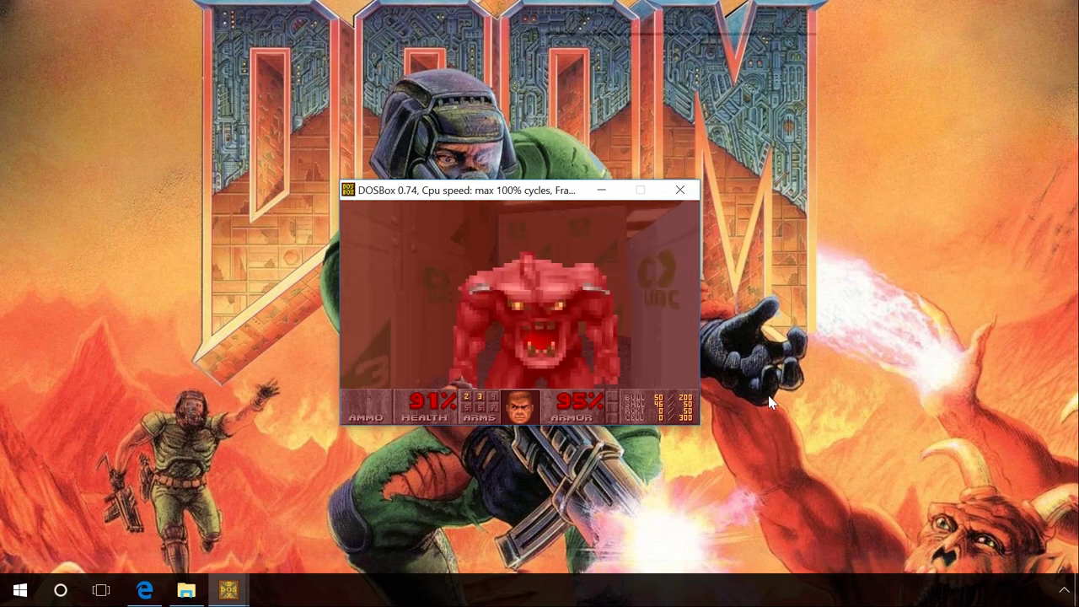
- Punch the imp into a corpse, then turn and punch the approaching demons until health is 71%
key("Left")
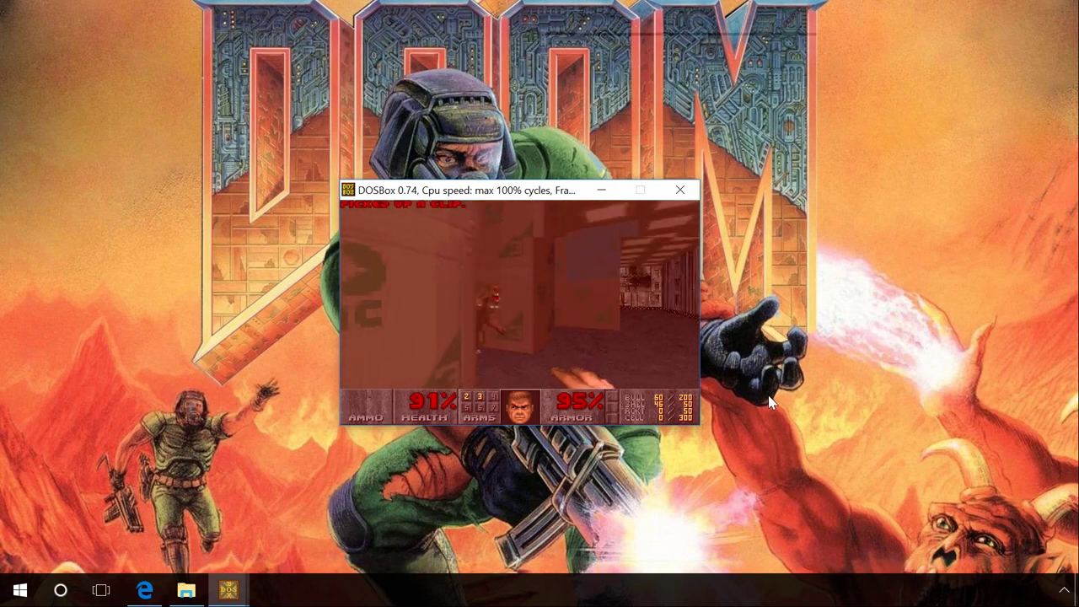
key("ctrl")
key("ctrl")
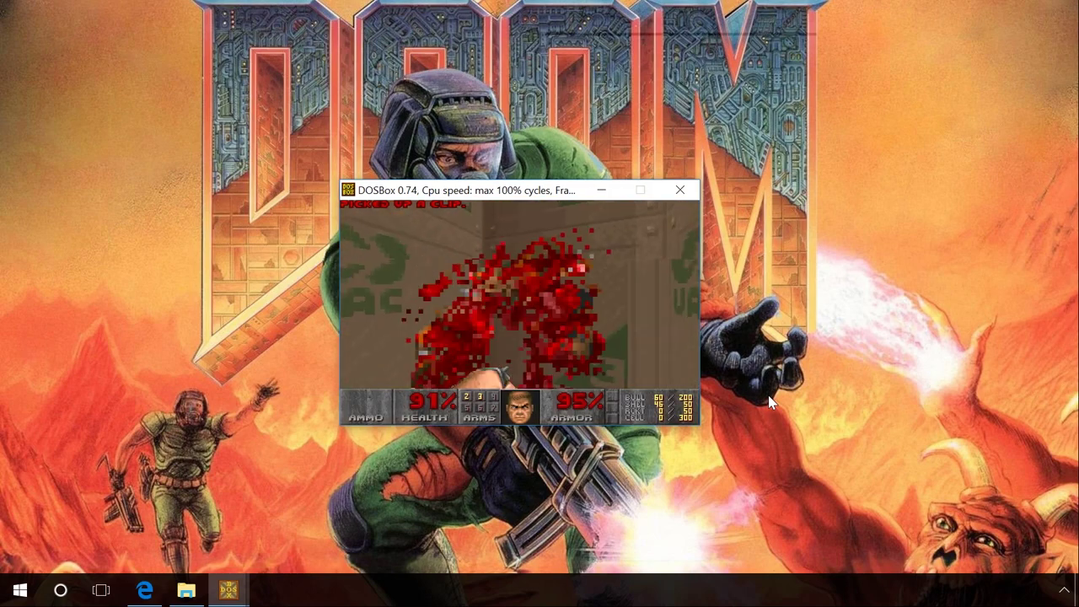
key("Right")
key("ctrl")
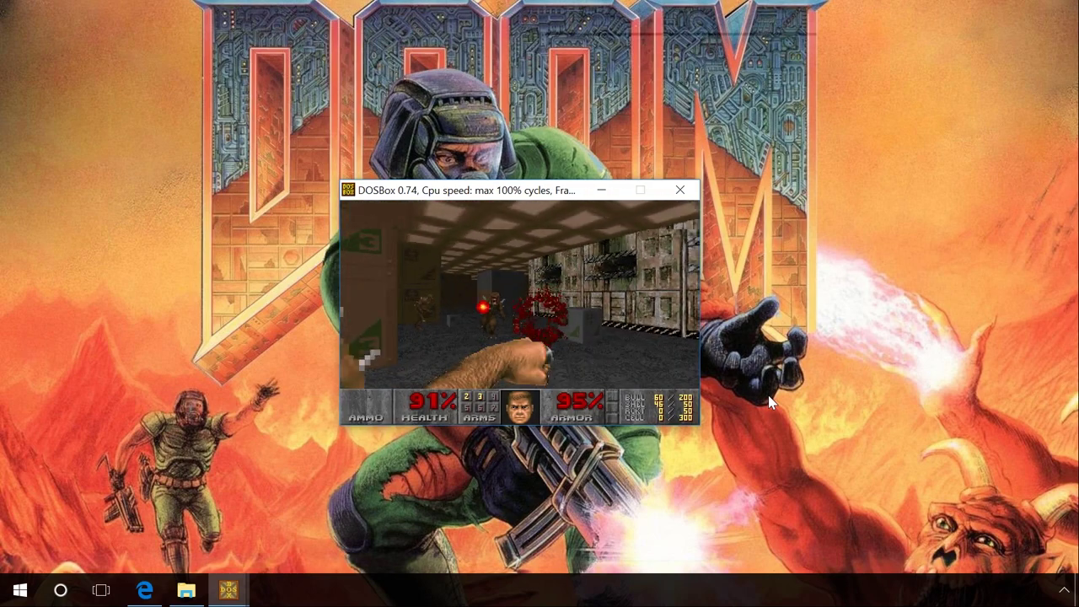
key("Left")
key("ctrl")
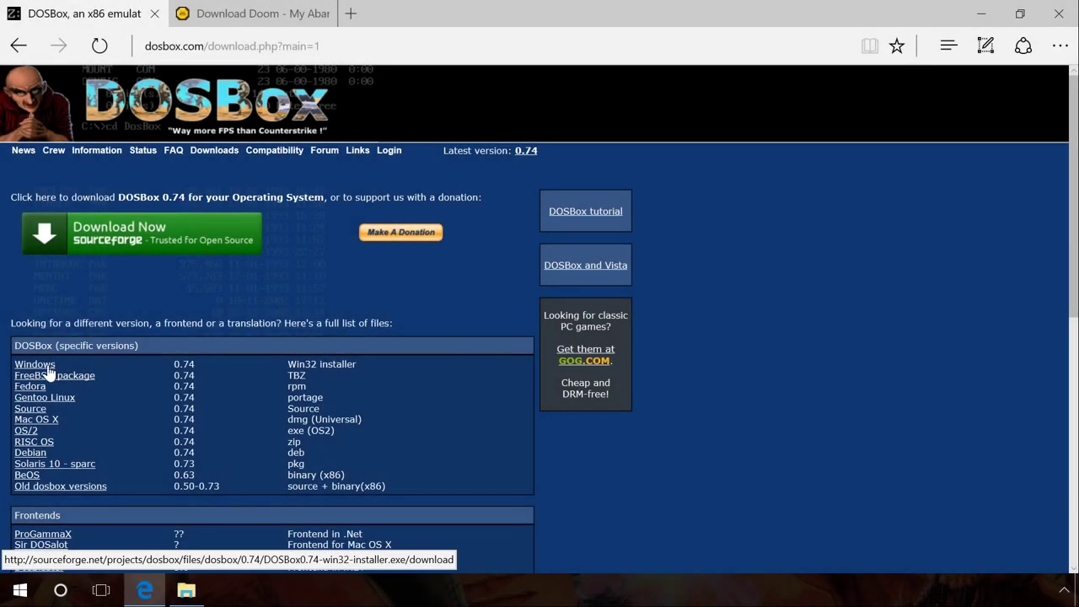
- Download the DOSBox 0.74 Windows installer from SourceForge in Edge
middle_click(48, 371)
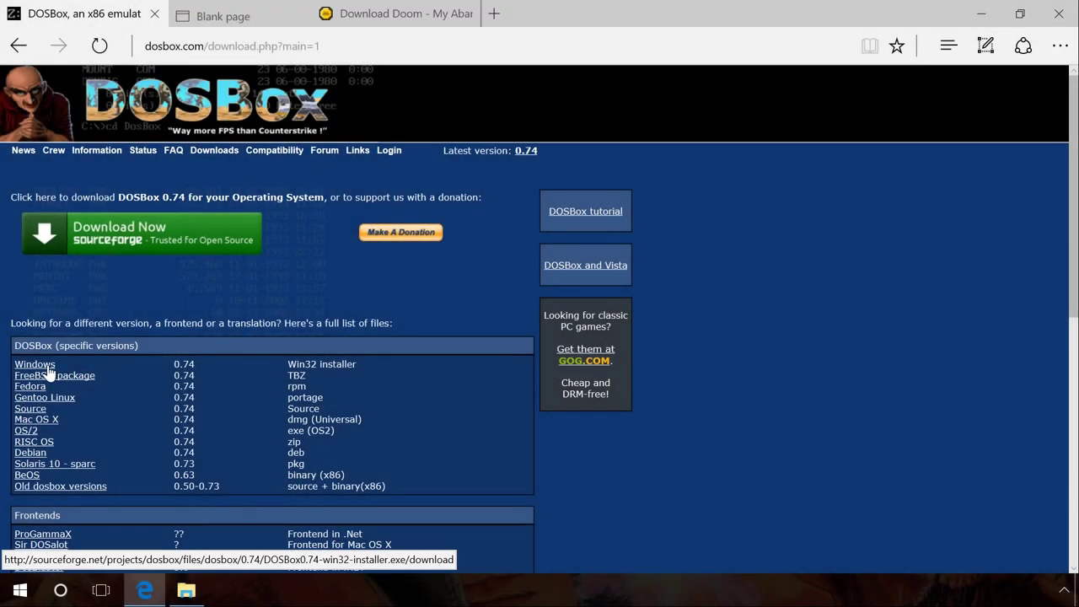
left_click(264, 19)
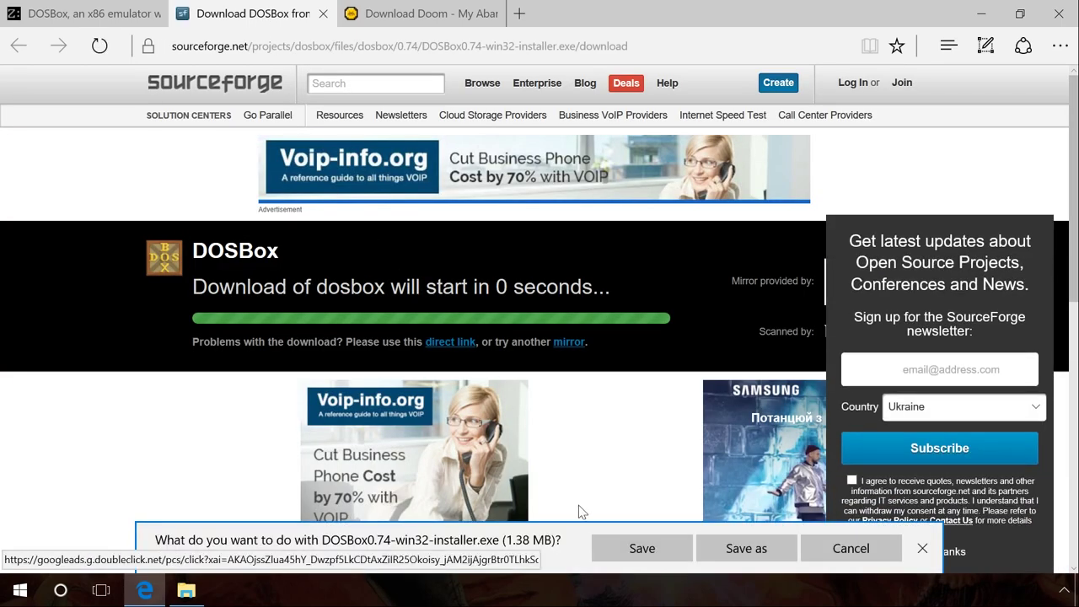
left_click(624, 548)
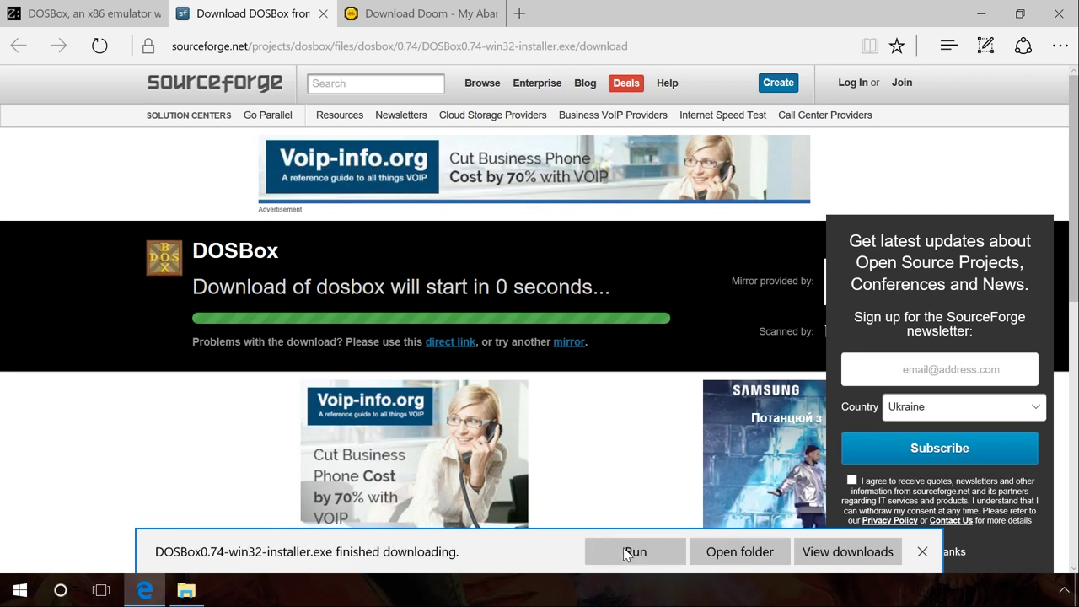
- Install DOSBox 0.74 with the default license, components and folder, then close the download tab
left_click(632, 551)
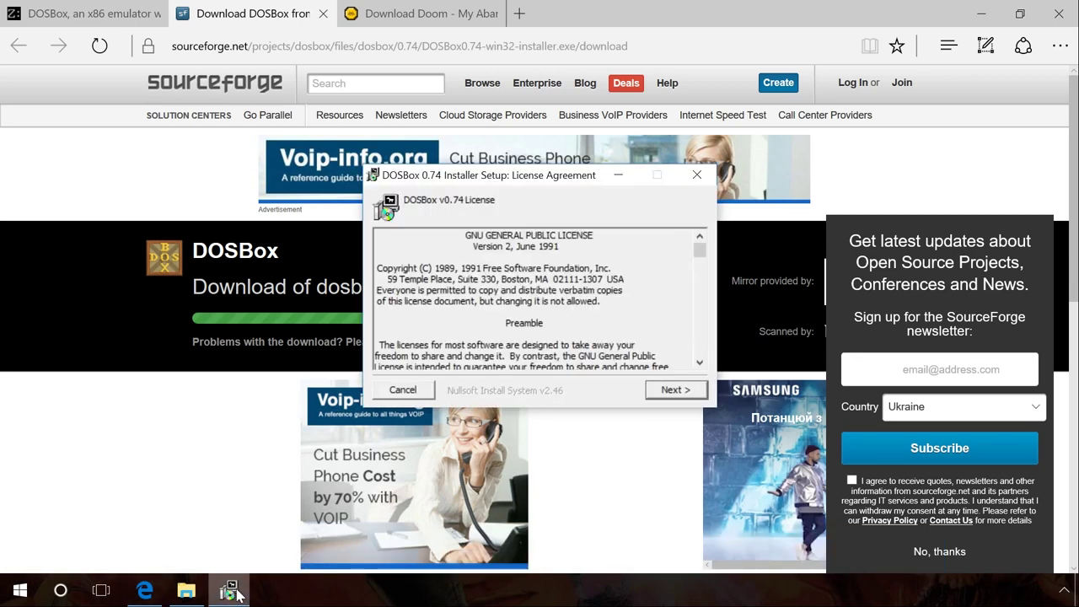
left_click(677, 391)
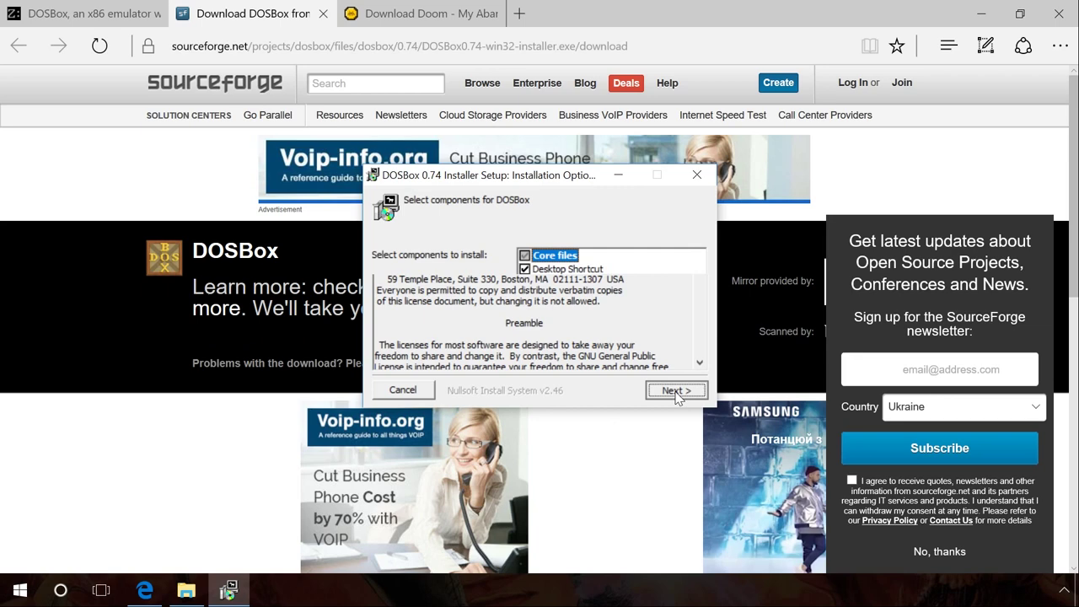
left_click(677, 391)
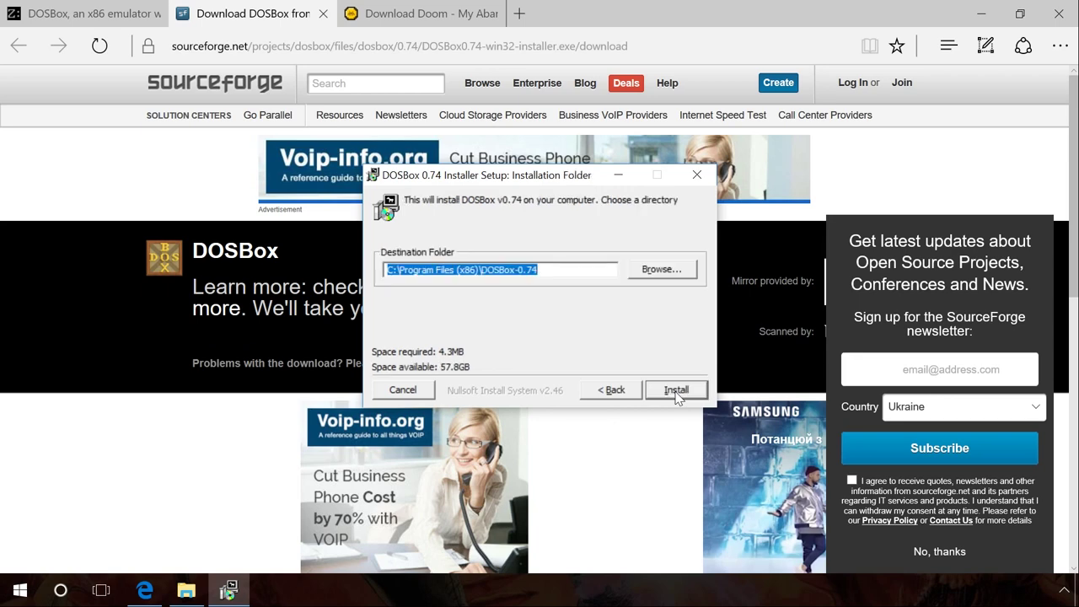
left_click(677, 390)
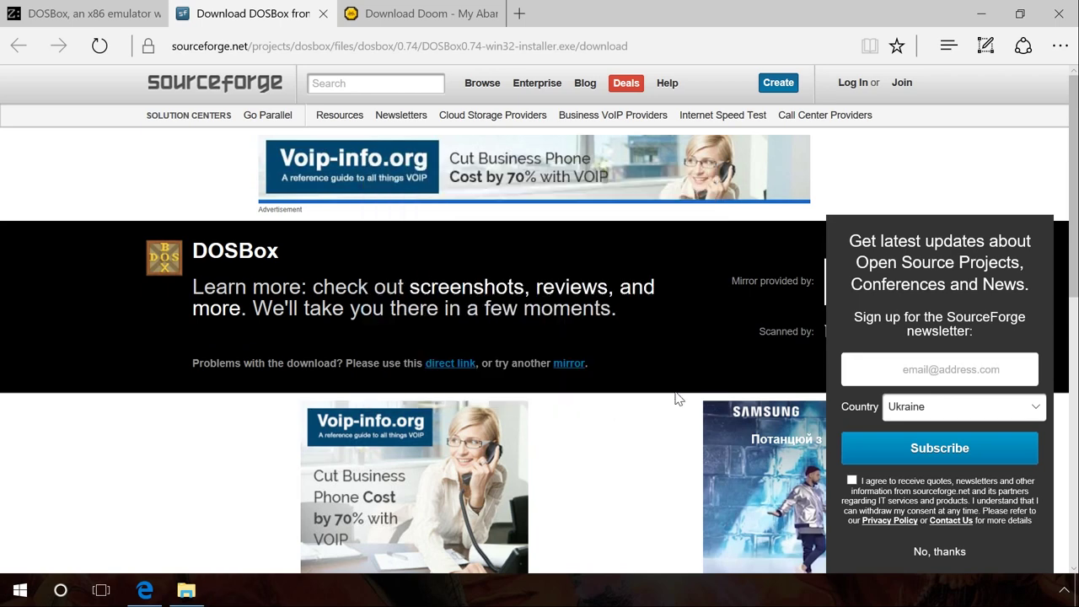
left_click(324, 13)
- Launch DOSBox 0.74 from its desktop shortcut, centre its window and minimize the Status Window
left_click(982, 13)
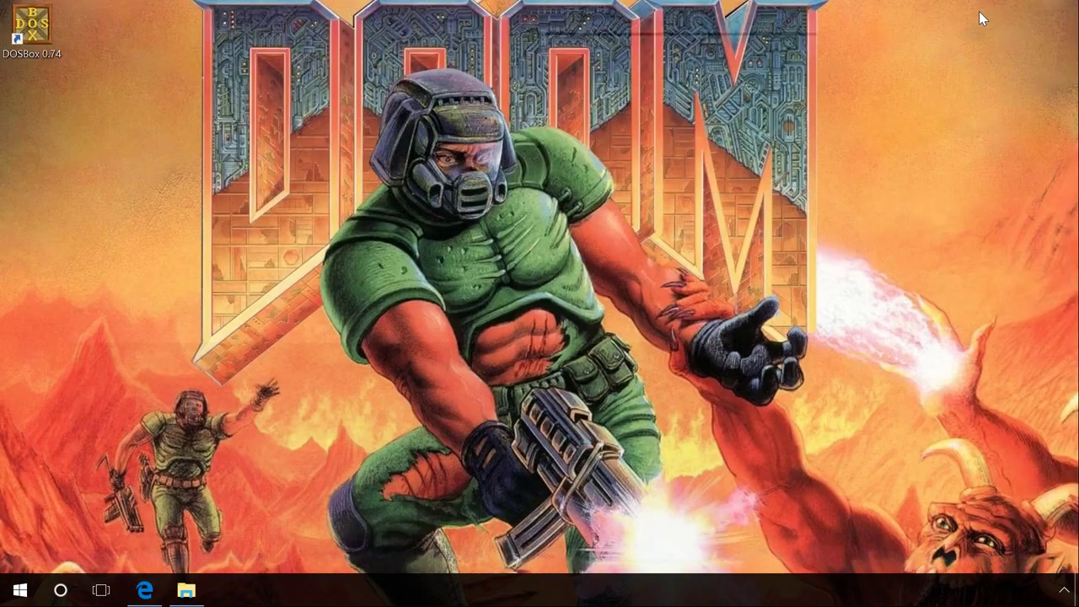
double_click(40, 36)
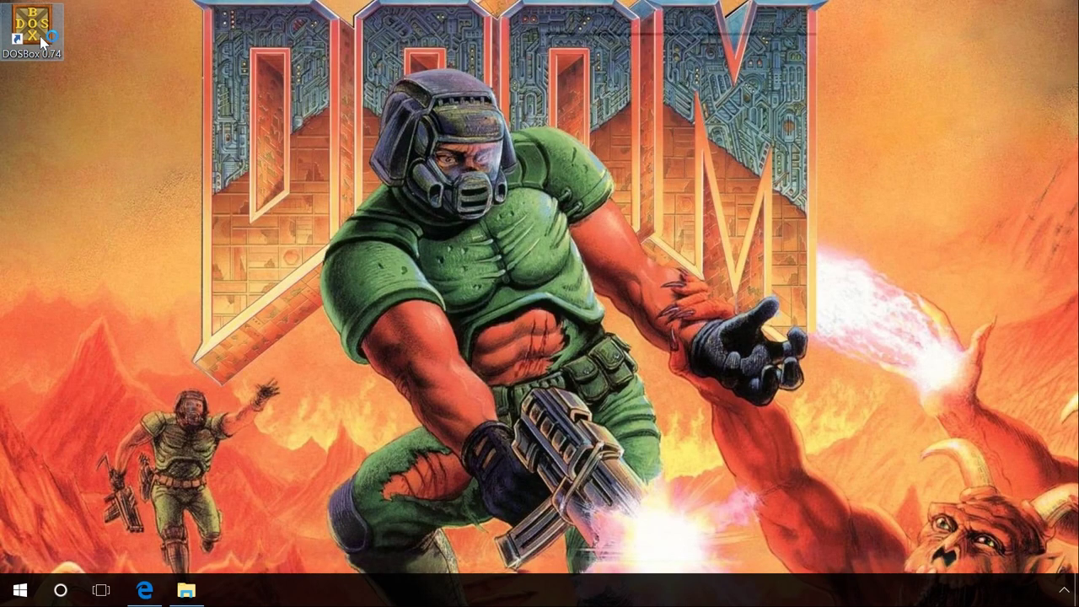
left_click_drag(122, 38, 450, 120)
left_click(793, 141)
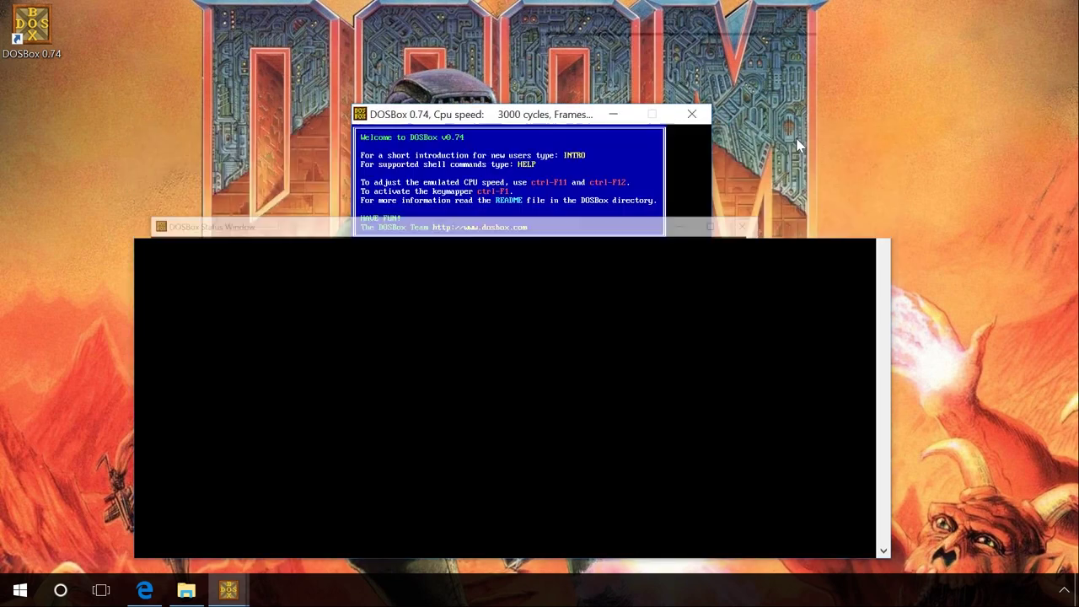
left_click_drag(561, 121, 553, 185)
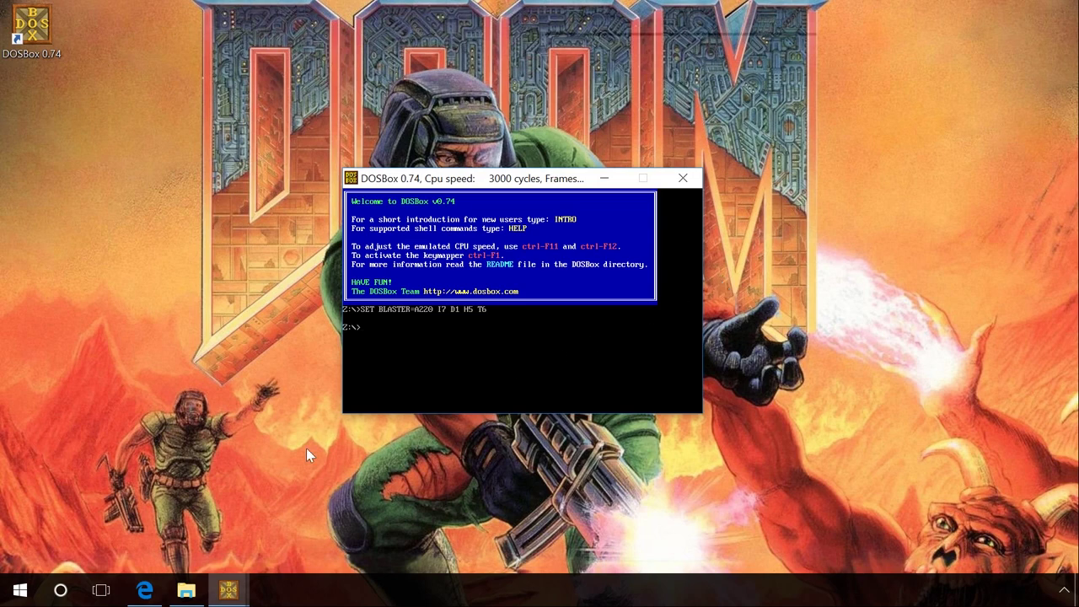
- Create a new folder named 'DOS' on Local Disk (C:), then minimize File Explorer
left_click(192, 593)
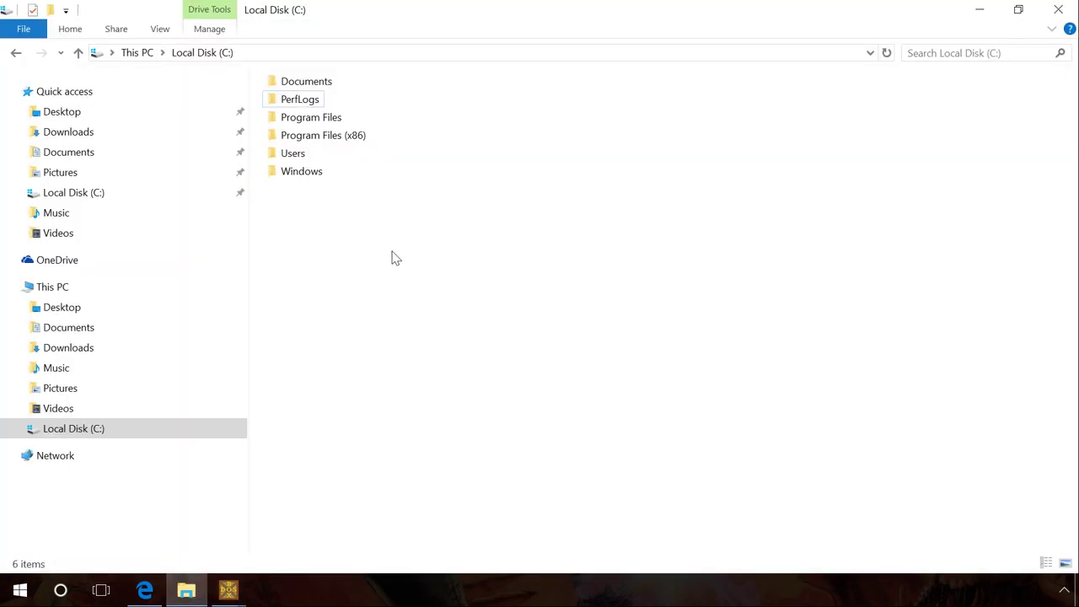
right_click(393, 254)
mouse_move(469, 442)
left_click(602, 433)
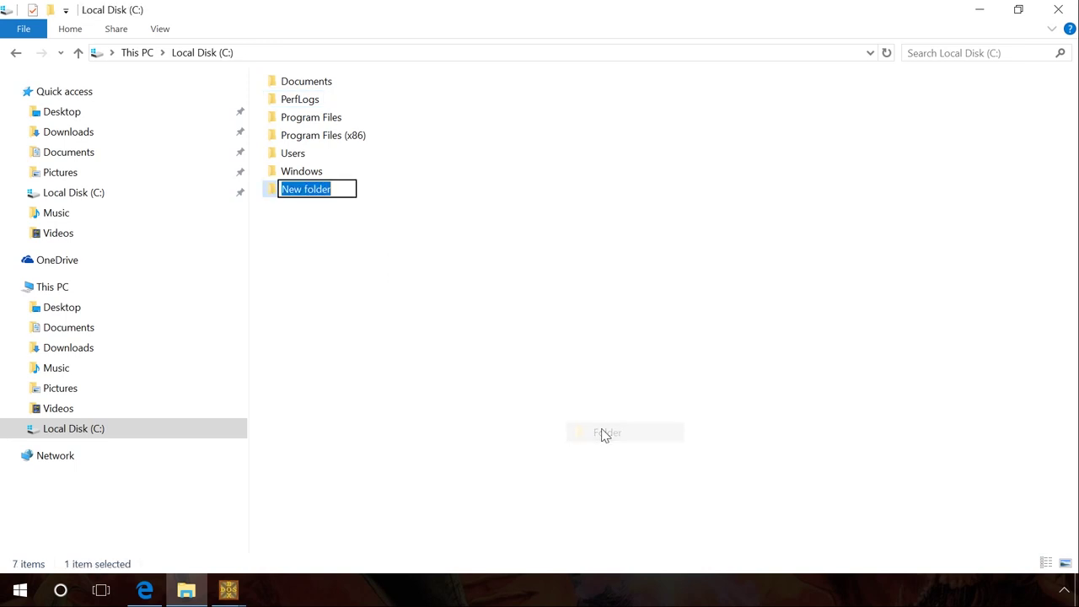
type("DOS")
key("Return")
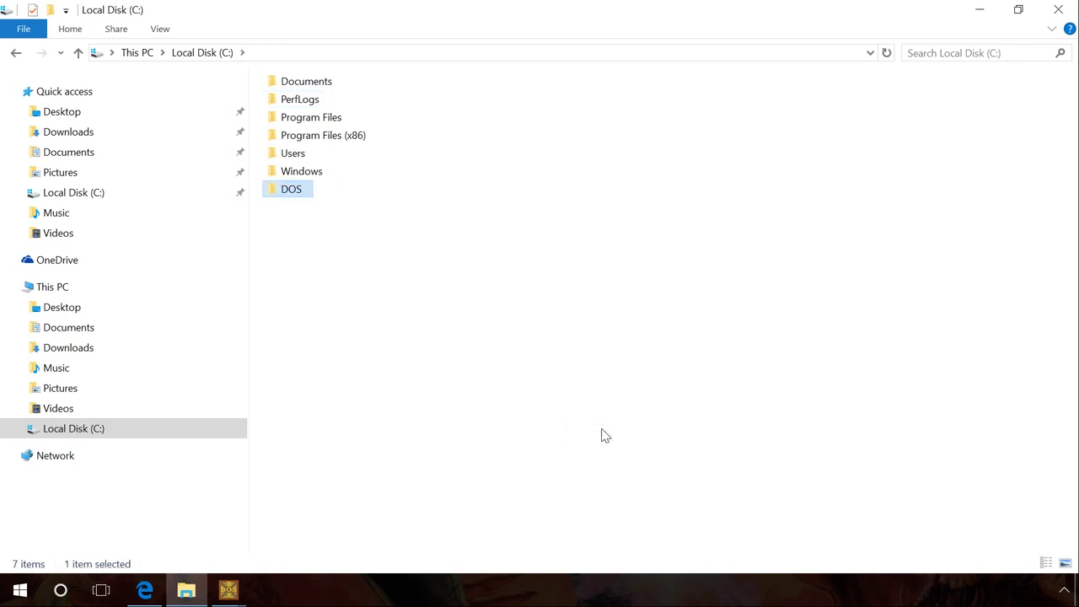
left_click(986, 14)
- Run 'mount c c:\dos' in DOSBox to map c:\dos as drive C
left_click(510, 180)
type("mount c c:")
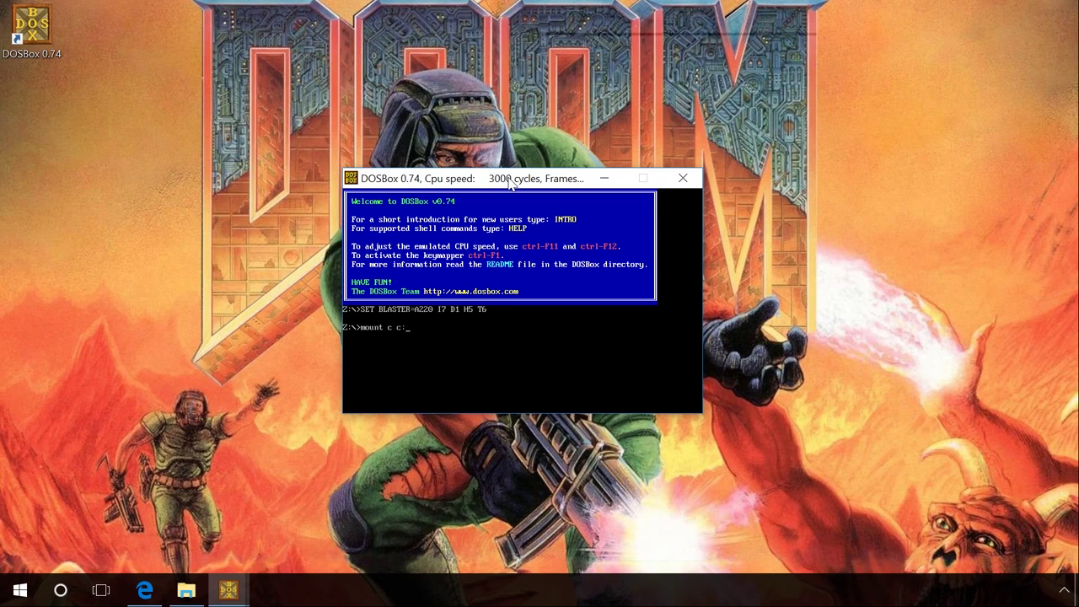
type("\\dos\\")
key("Return")
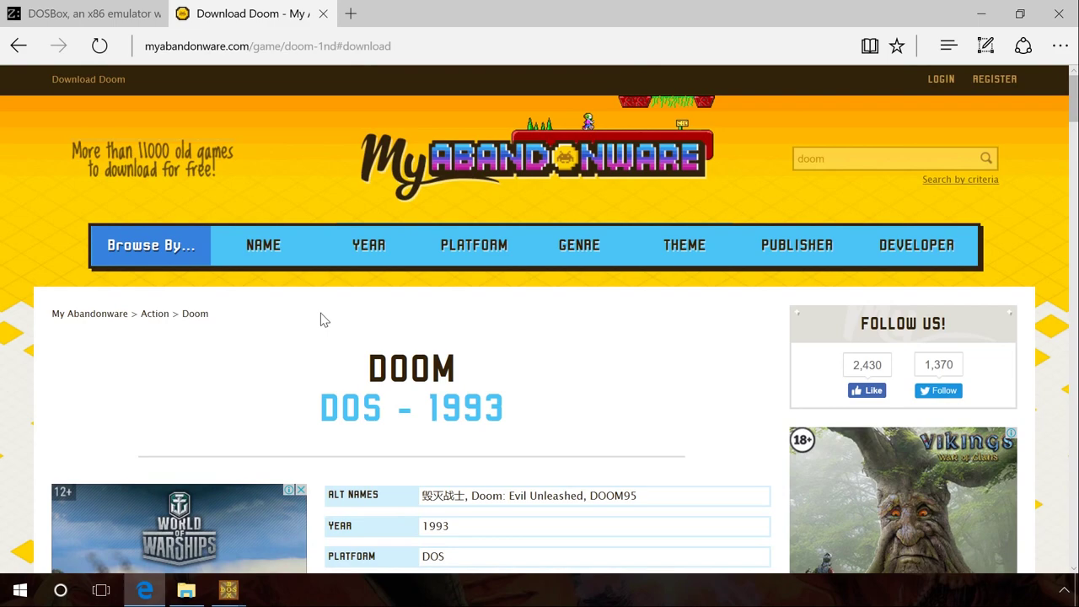
- Pick the 6 MiB DOS download of Doom on the MyAbandonware page
scroll(323, 319, "down", 6)
left_click(485, 338)
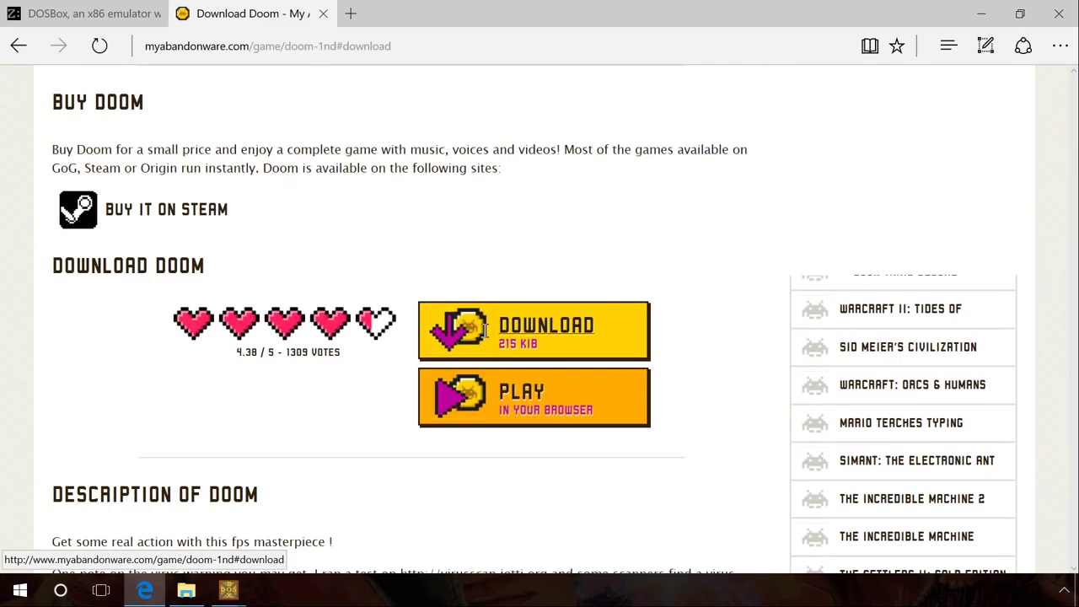
scroll(484, 330, "down", 4)
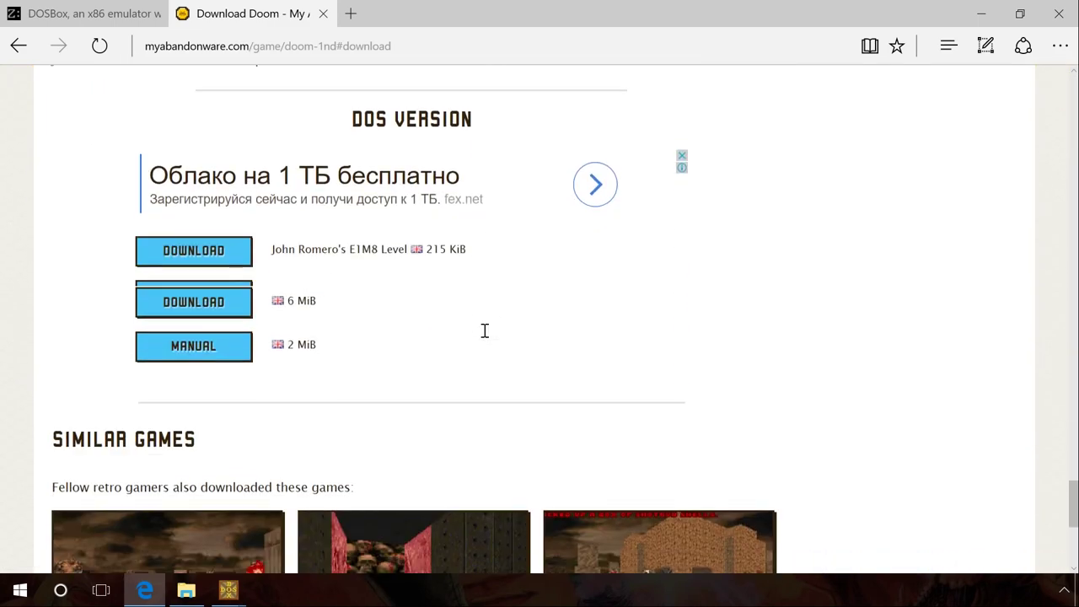
left_click(209, 297)
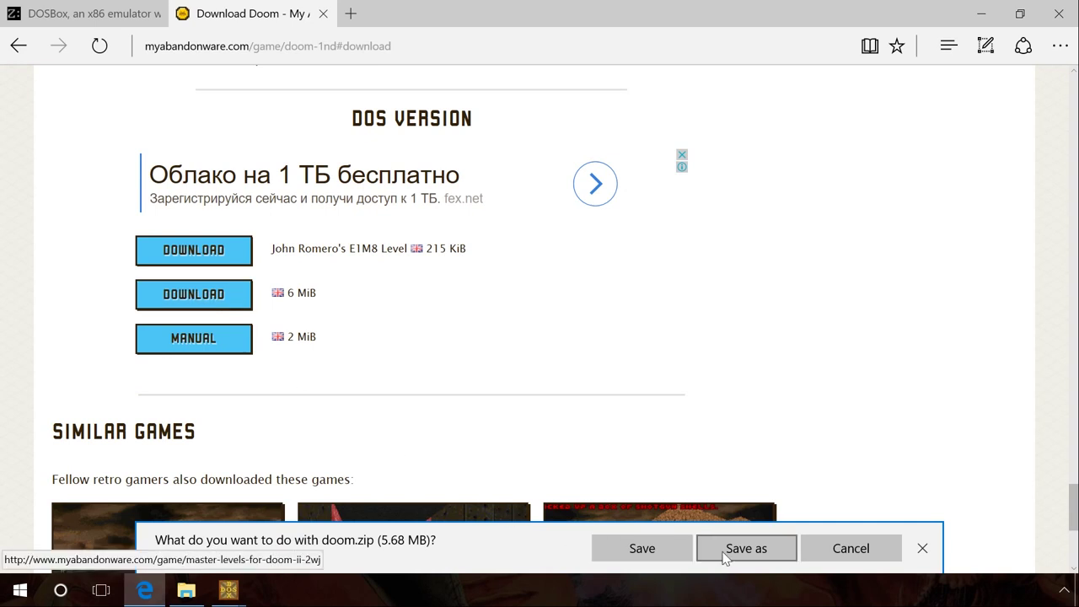
- Save doom.zip into C:\DOS via Save As, then minimize Edge
left_click(723, 550)
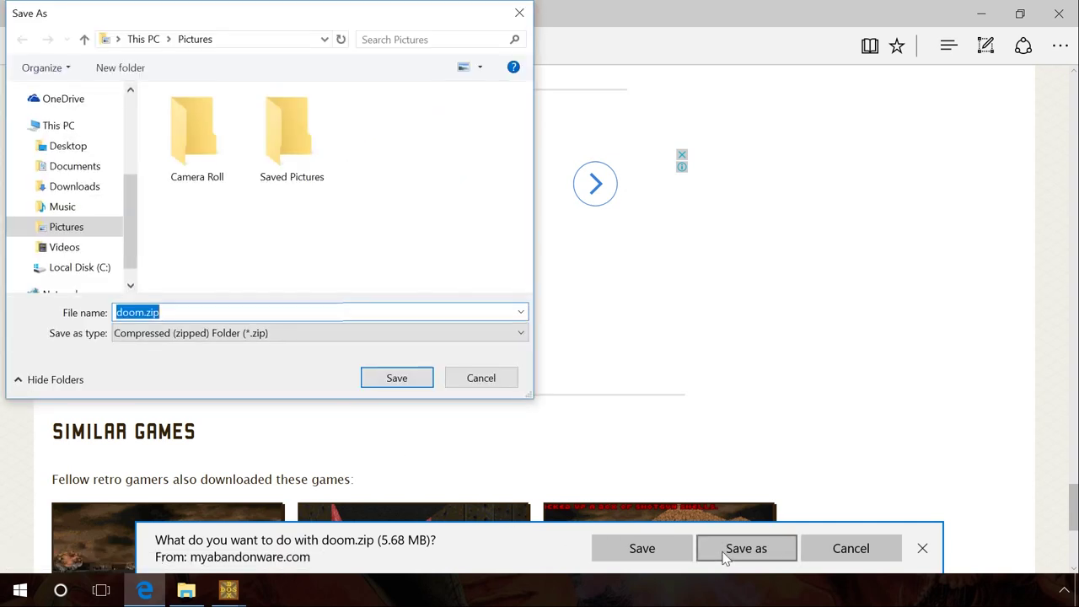
left_click(103, 268)
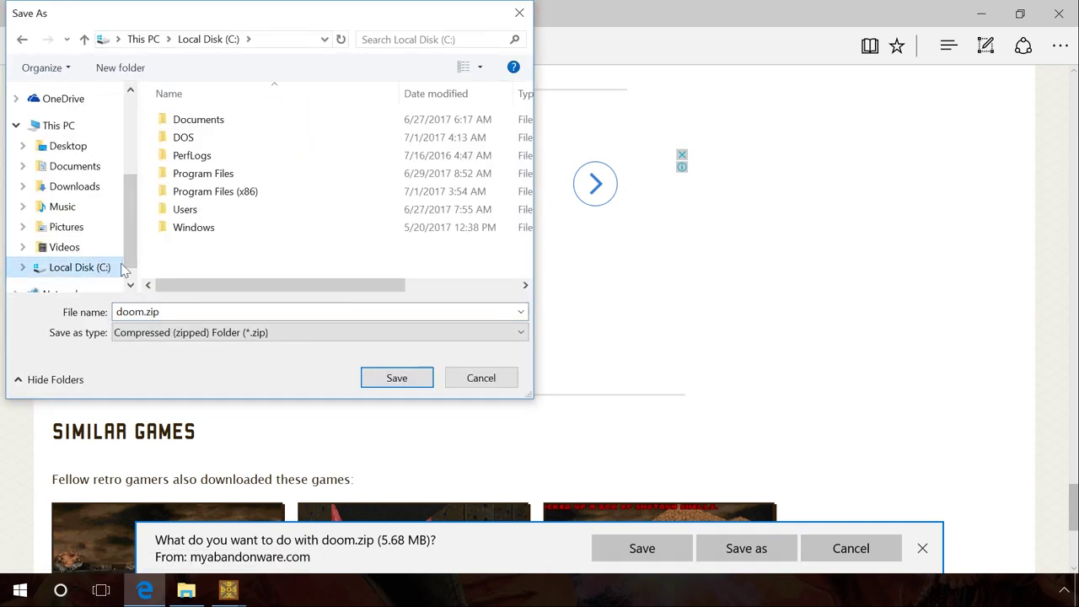
double_click(208, 137)
left_click(395, 377)
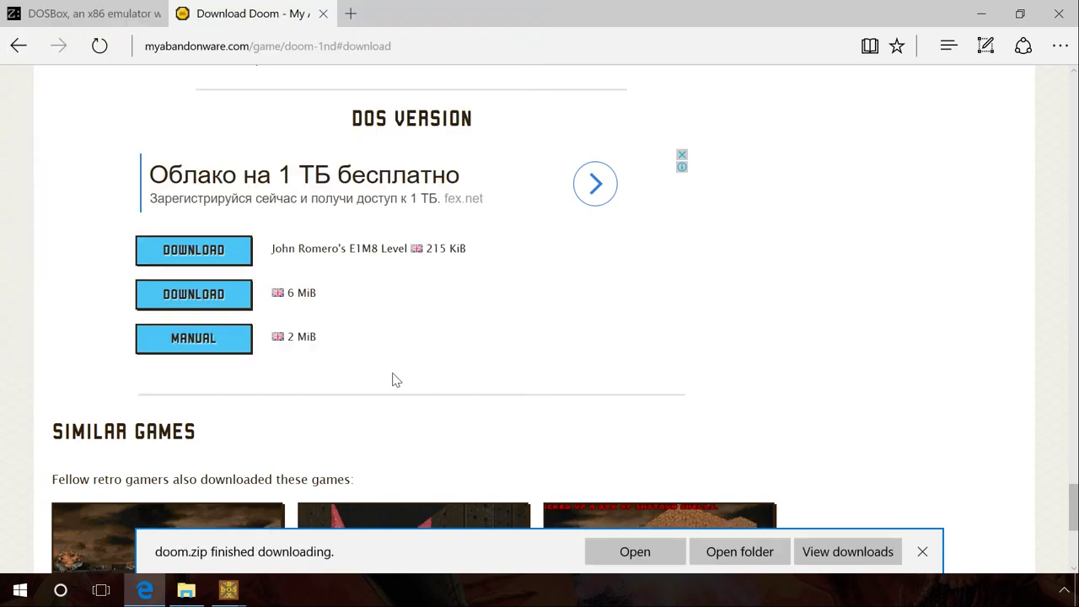
left_click(981, 13)
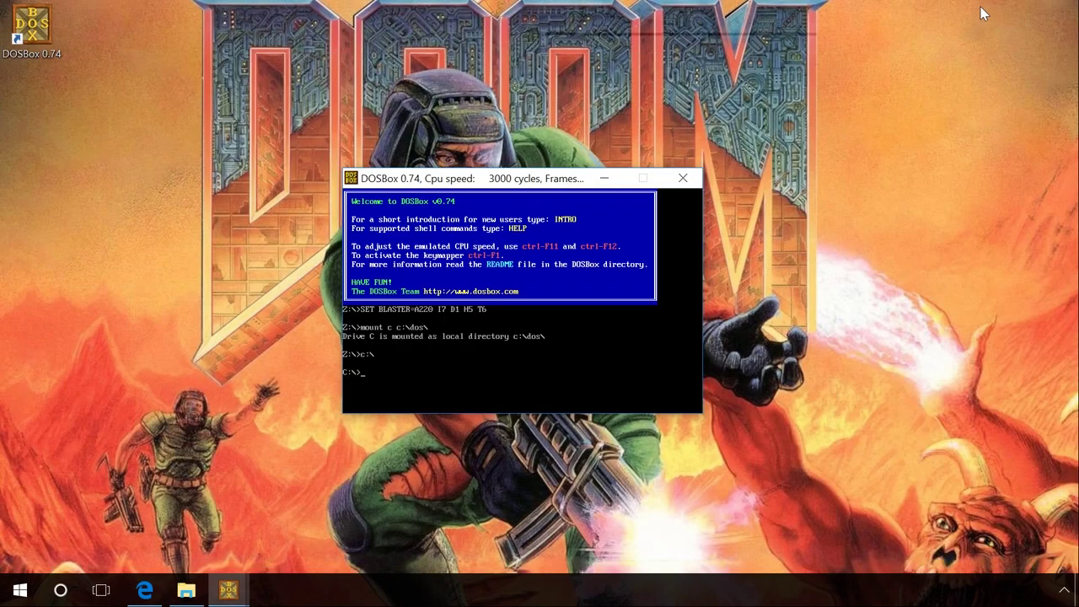
- Extract doom.zip directly into C:\DOS rather than a subfolder
left_click(186, 590)
double_click(295, 190)
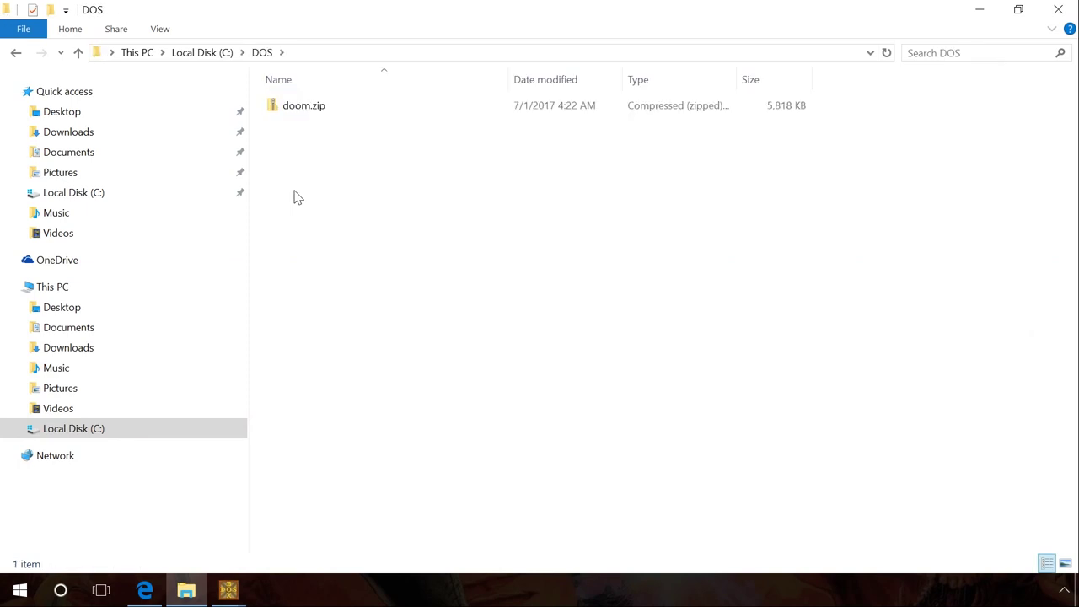
right_click(305, 108)
left_click(360, 163)
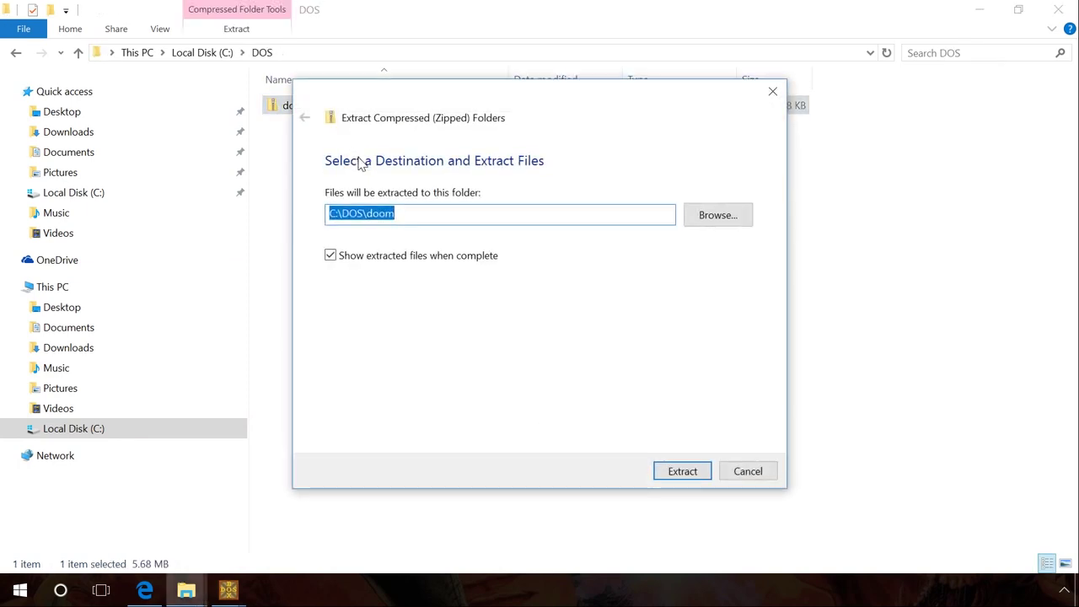
left_click(473, 215)
key("BackSpace")
key("BackSpace")
key("BackSpace")
key("BackSpace")
left_click(681, 472)
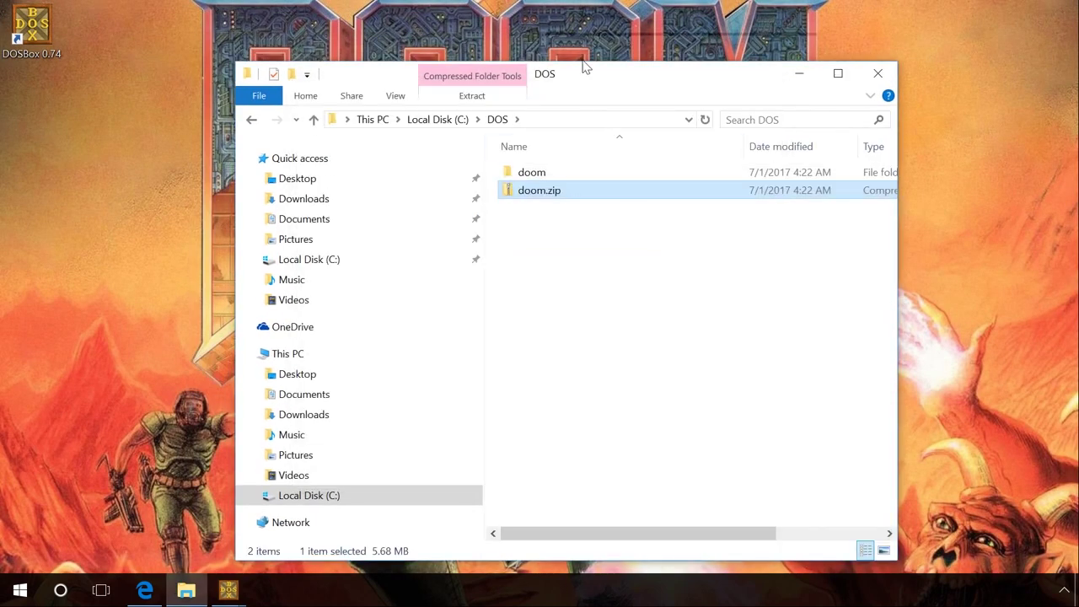
- Move the 23 Doom files from the doom folder into C:\DOS and permanently delete the folder and doom.zip
double_click(586, 69)
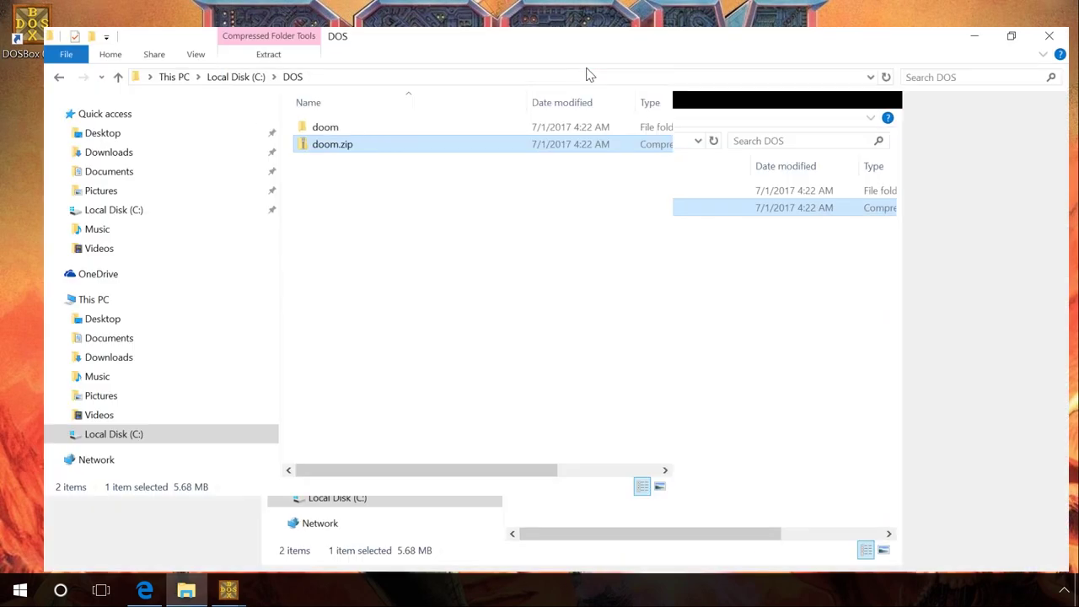
double_click(315, 108)
key("ctrl+a")
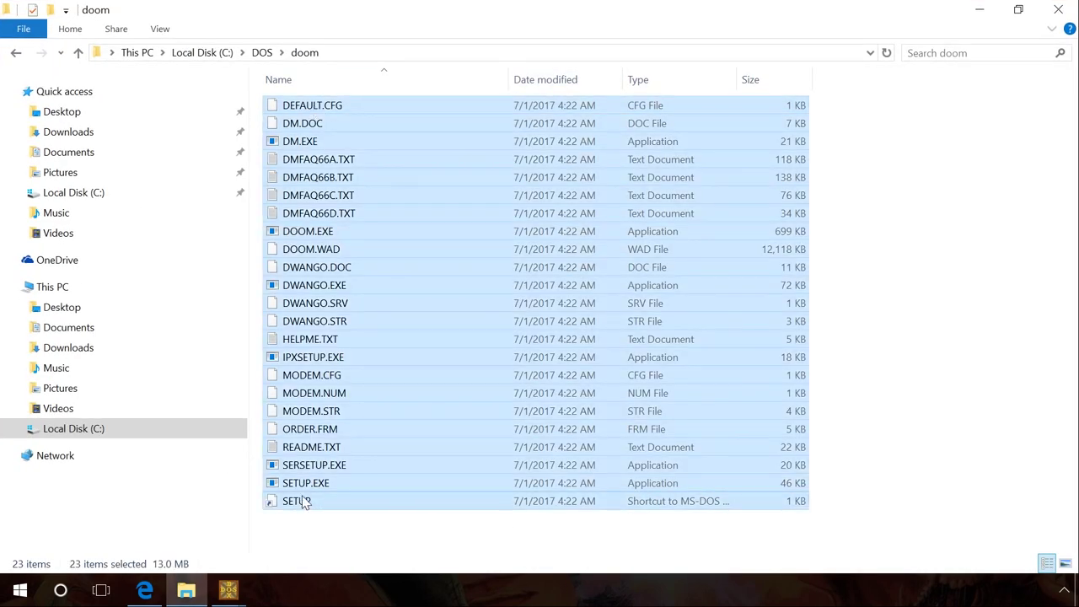
left_click(261, 52)
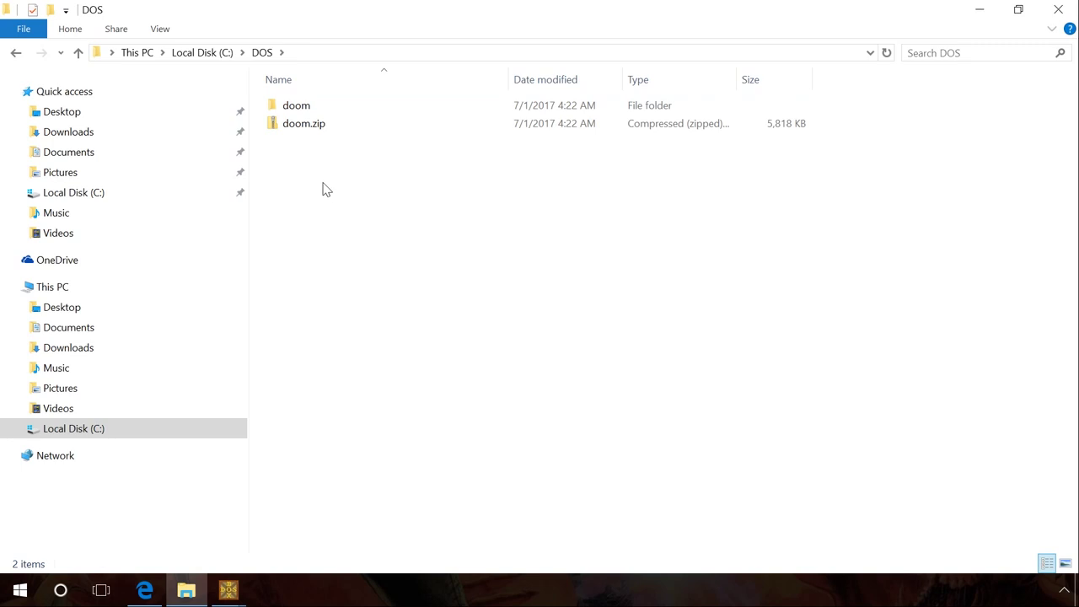
key("ctrl+v")
left_click(302, 287, "ctrl")
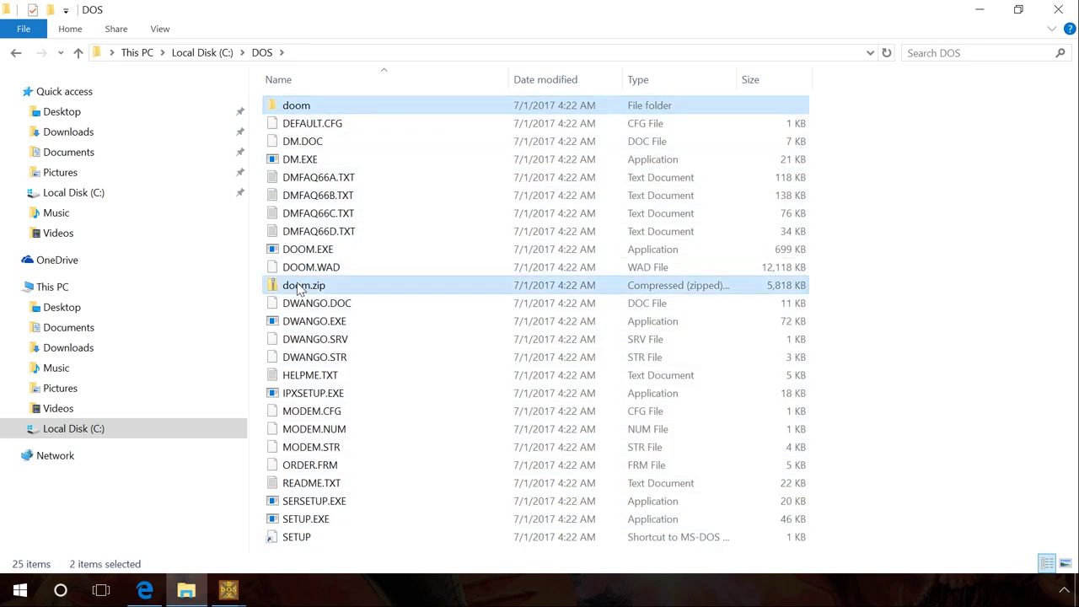
key("shift+Delete")
key("Return")
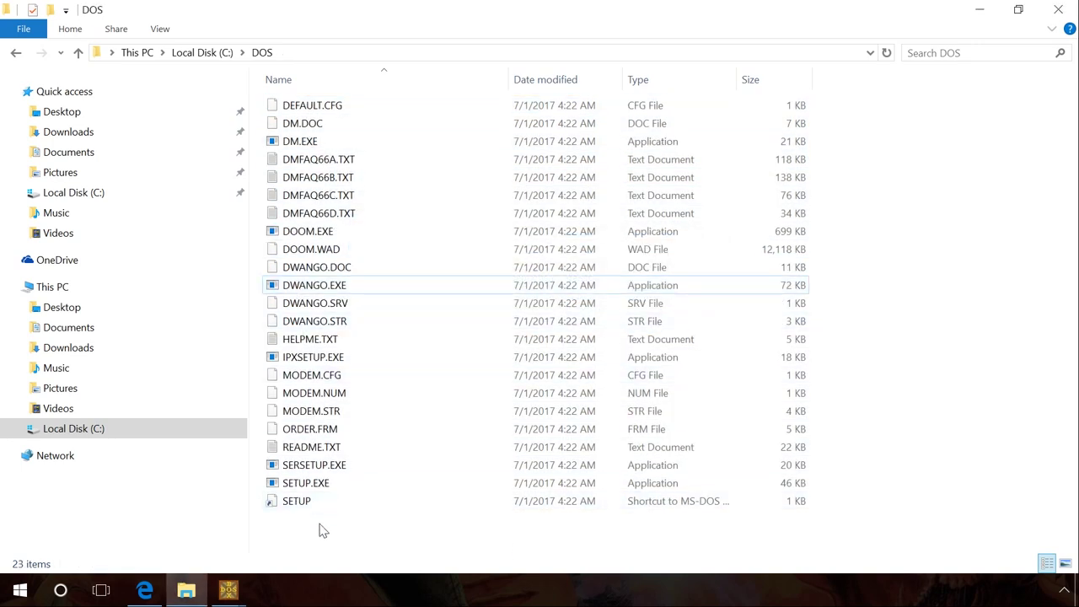
- Try running DOOM.EXE in Windows, dismiss the can't-run error and minimize Explorer
double_click(311, 231)
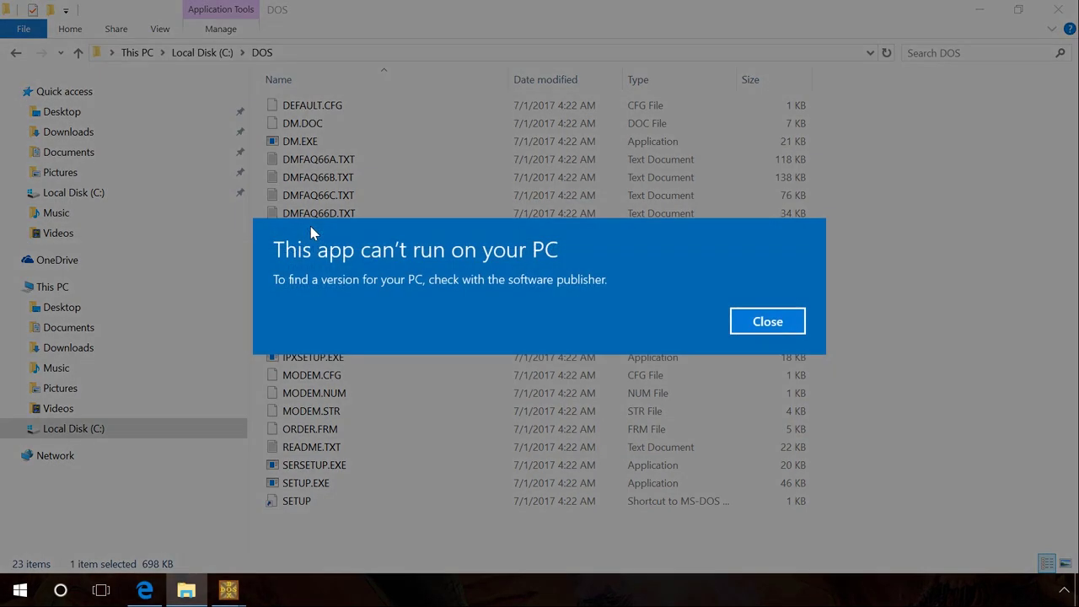
left_click(770, 321)
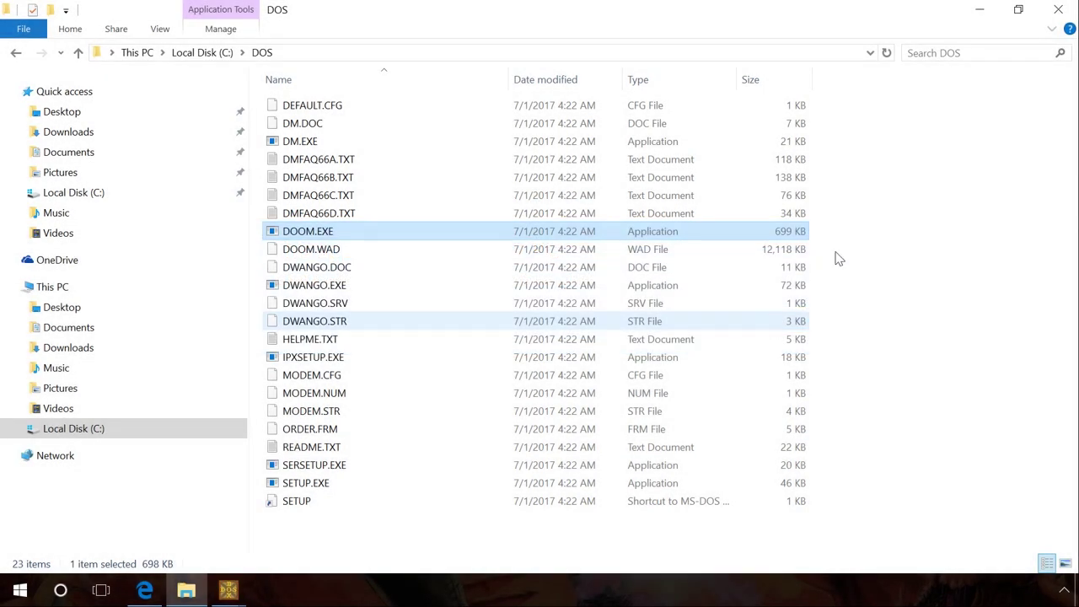
left_click(981, 10)
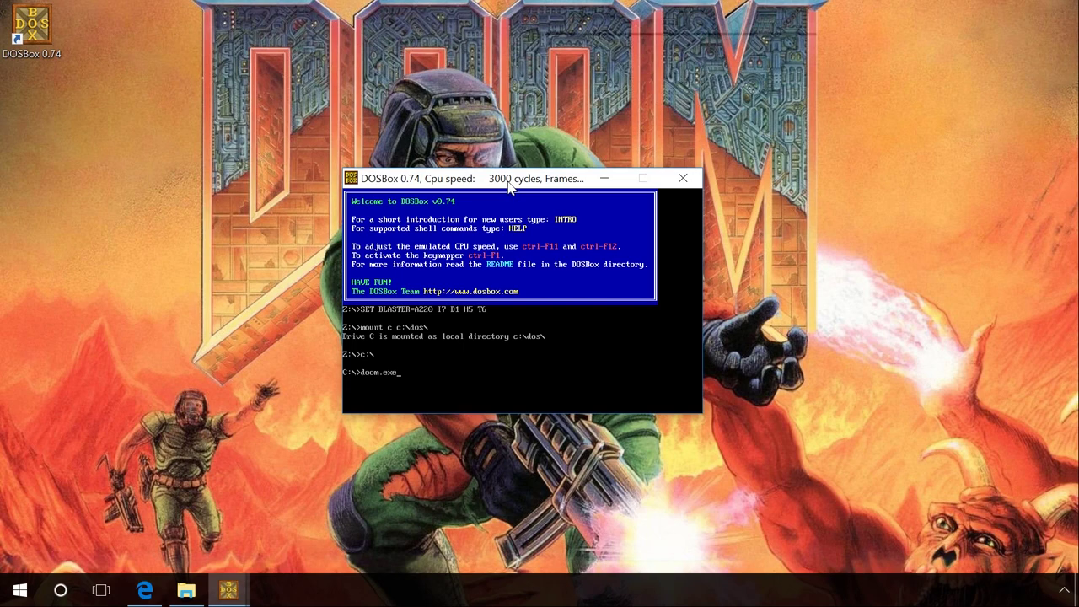
- Run doom.exe at the DOSBox C:\> prompt to launch The Ultimate Doom
key("Return")
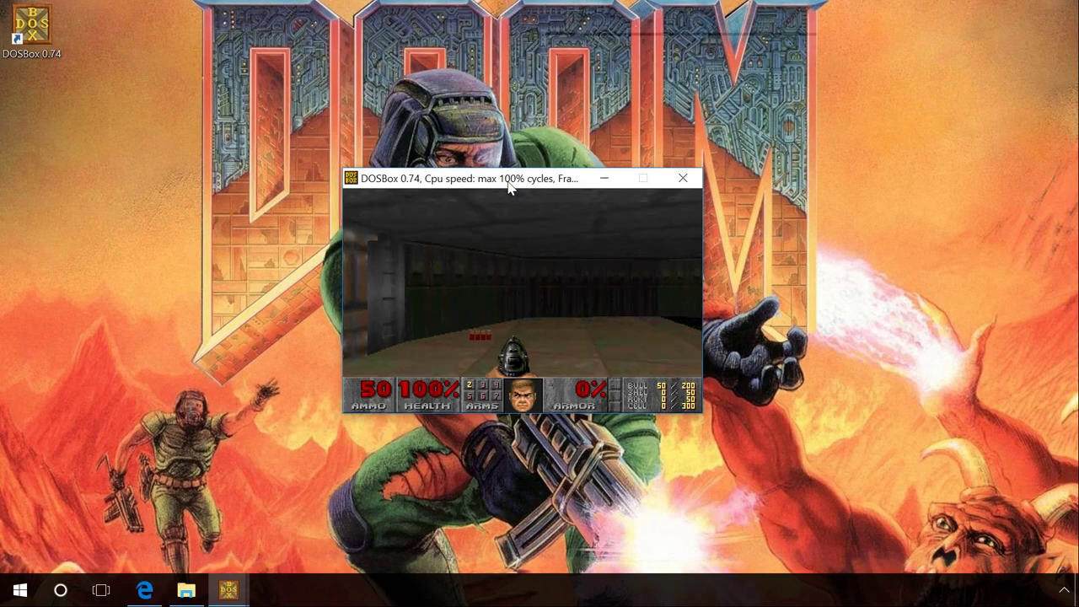
- Switch DOSBox to fullscreen and start a new Doom game in the first episode
key("alt+Return")
key("Escape")
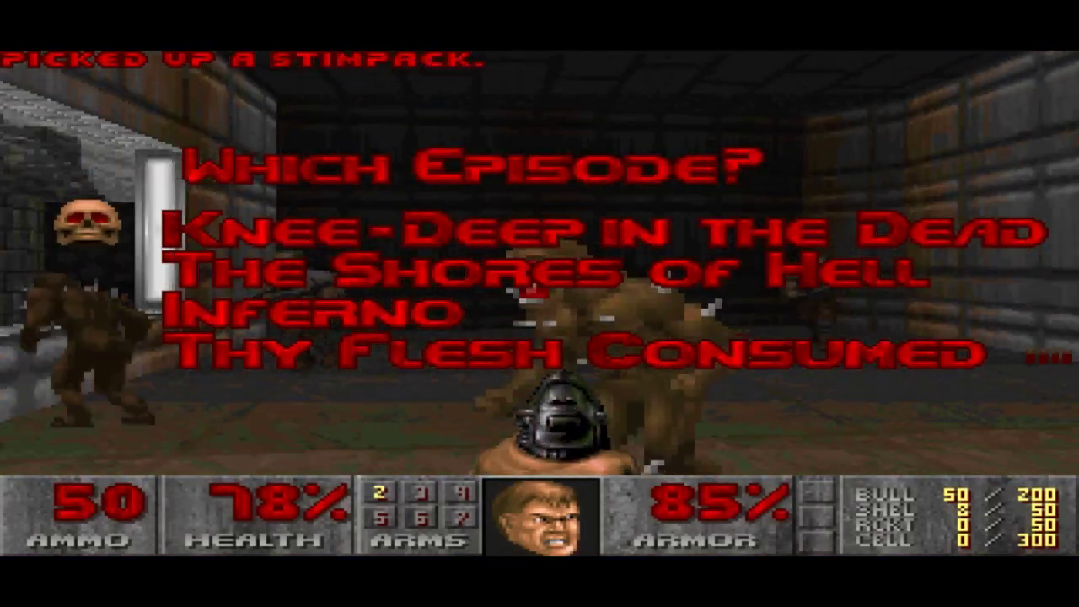
key("Return")
key("Return")
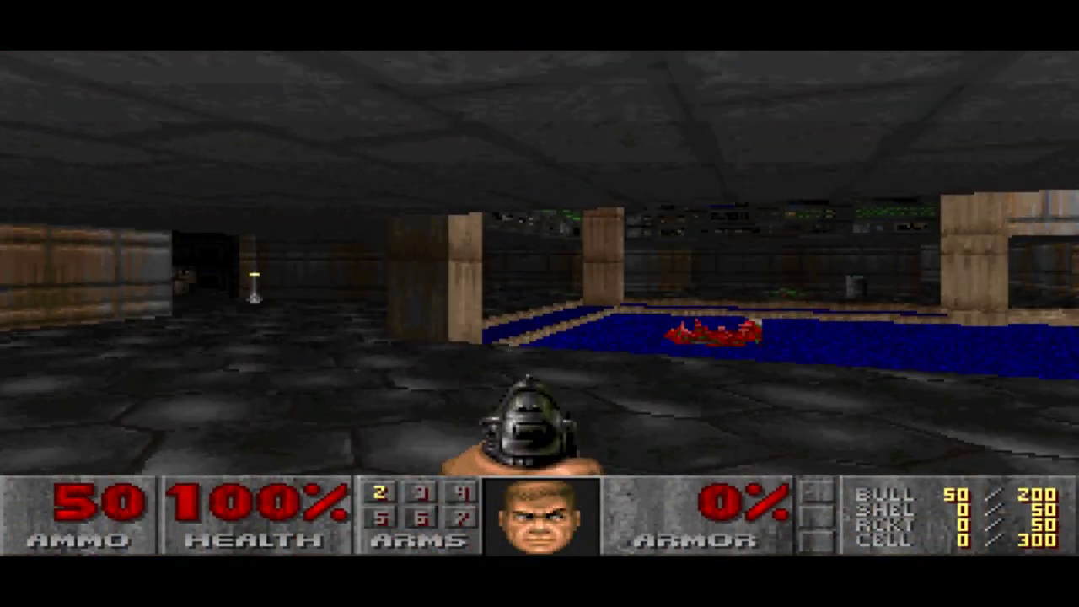
- Walk forward, grab the health bonus and line up with the brick stairs
key("Up")
key("Left")
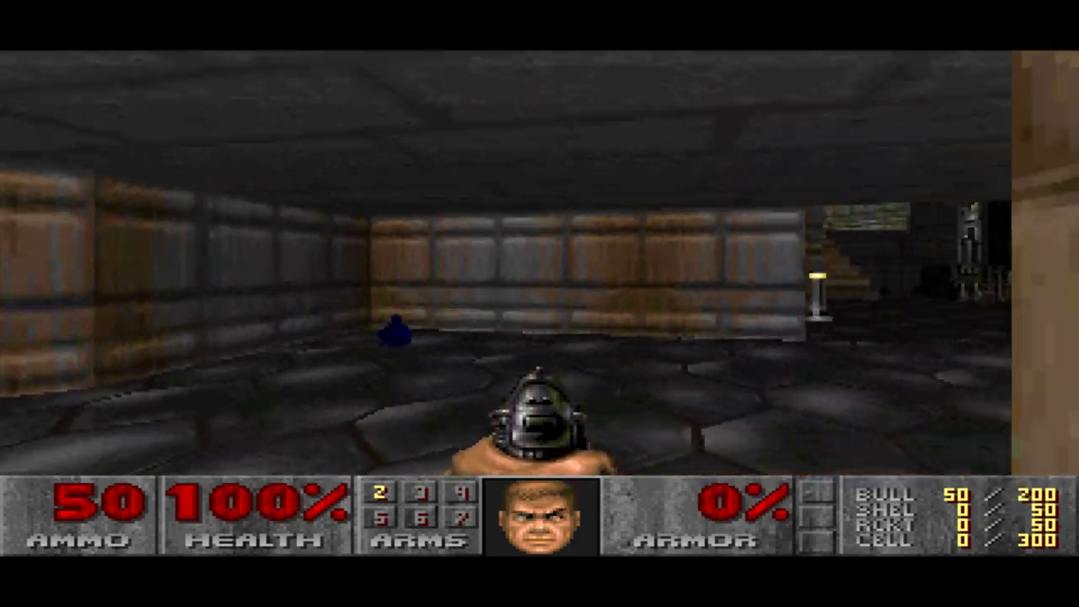
key("Up")
key("Right")
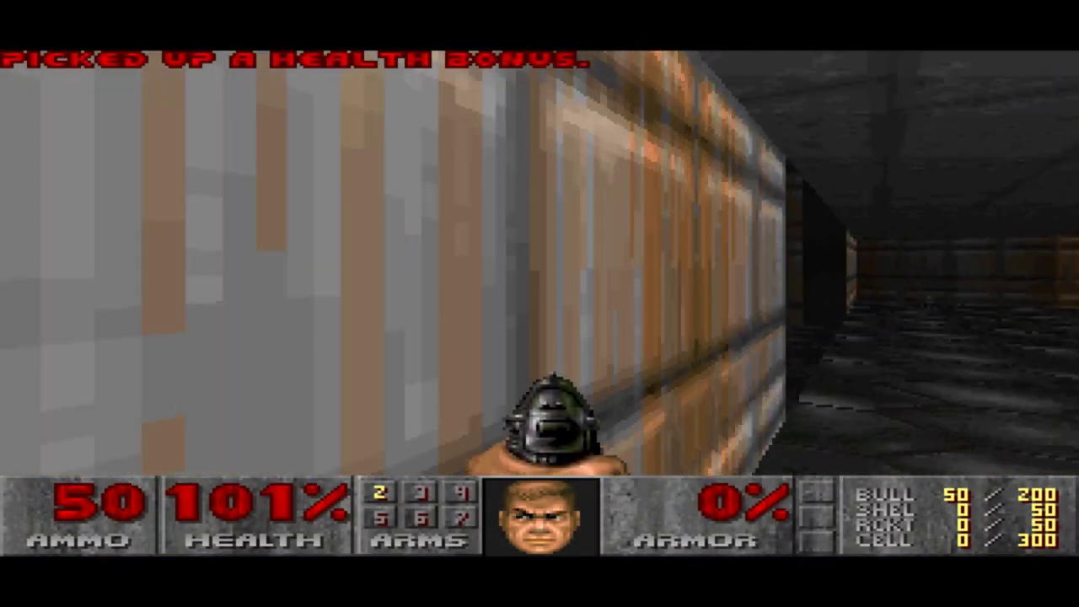
key("Left")
key("Up")
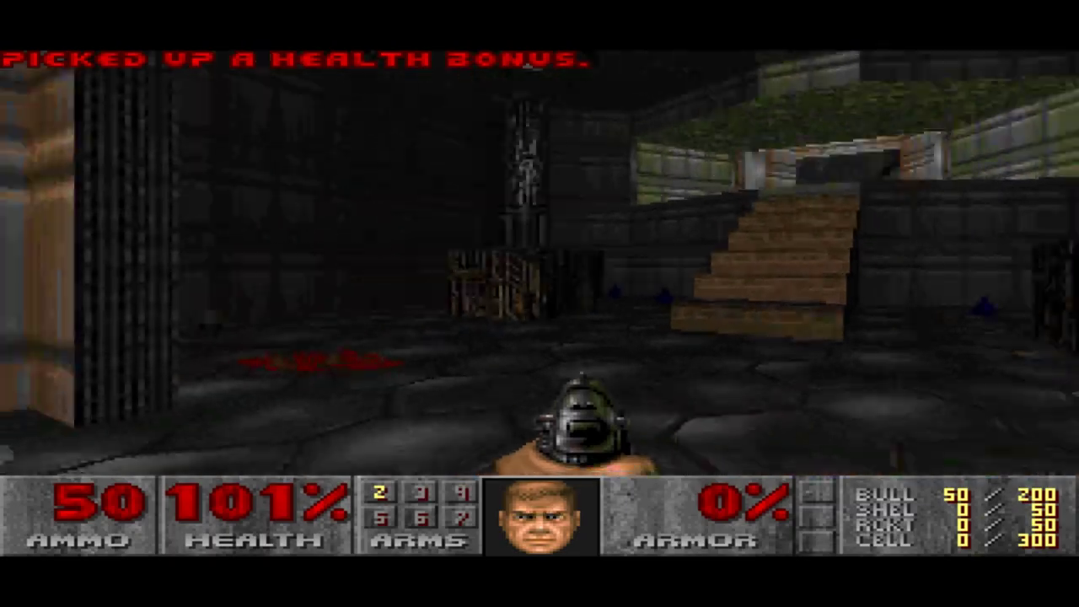
key("Right")
- Climb the brick step into the dark room, collecting armor bonuses and the green armor
key("Left")
key("Up")
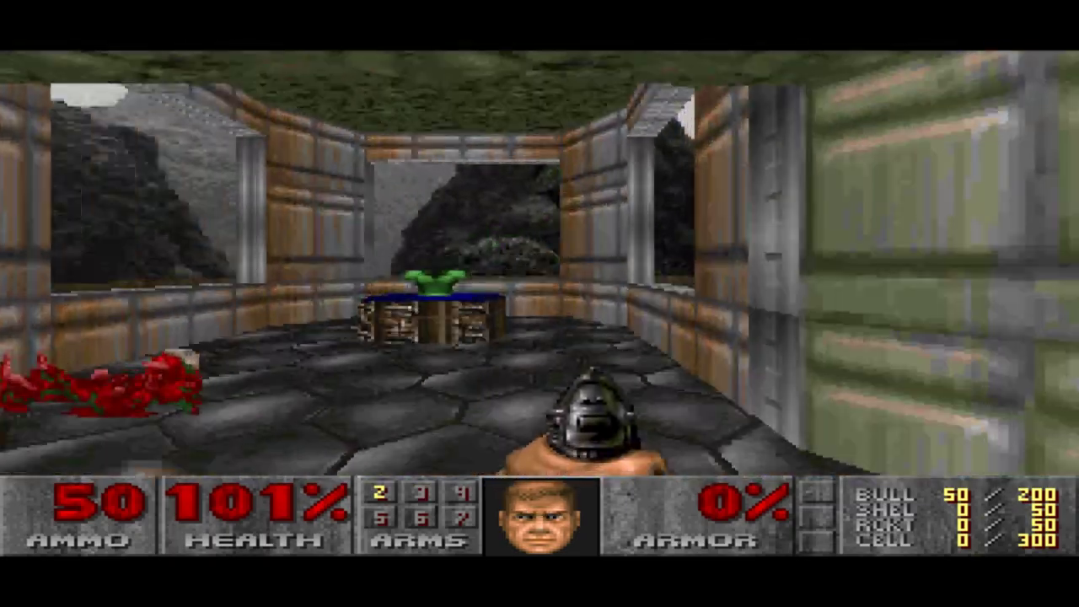
key("Left")
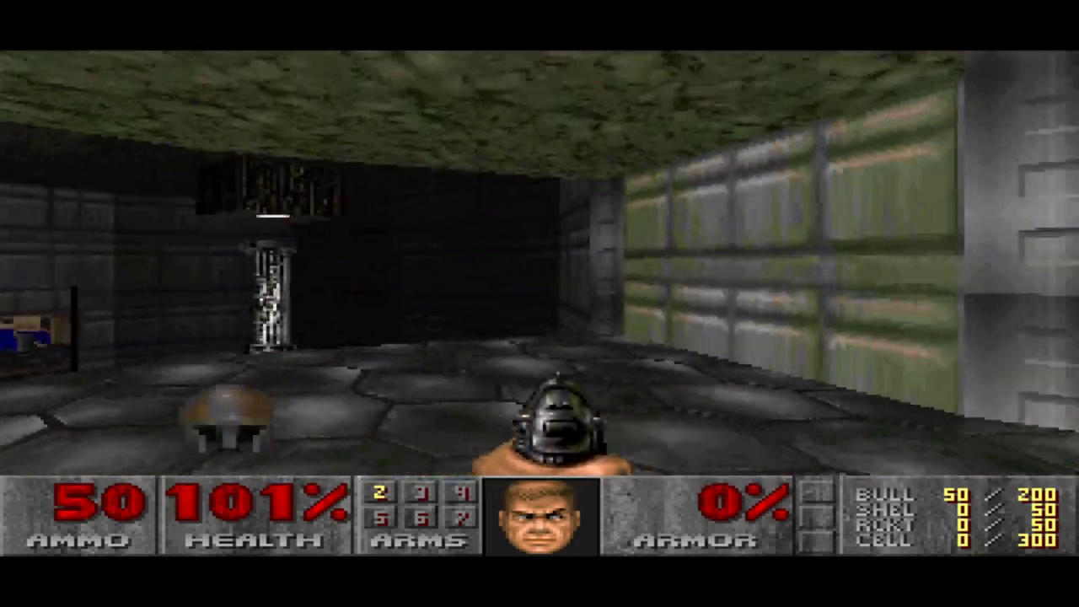
key("Up")
key("Right")
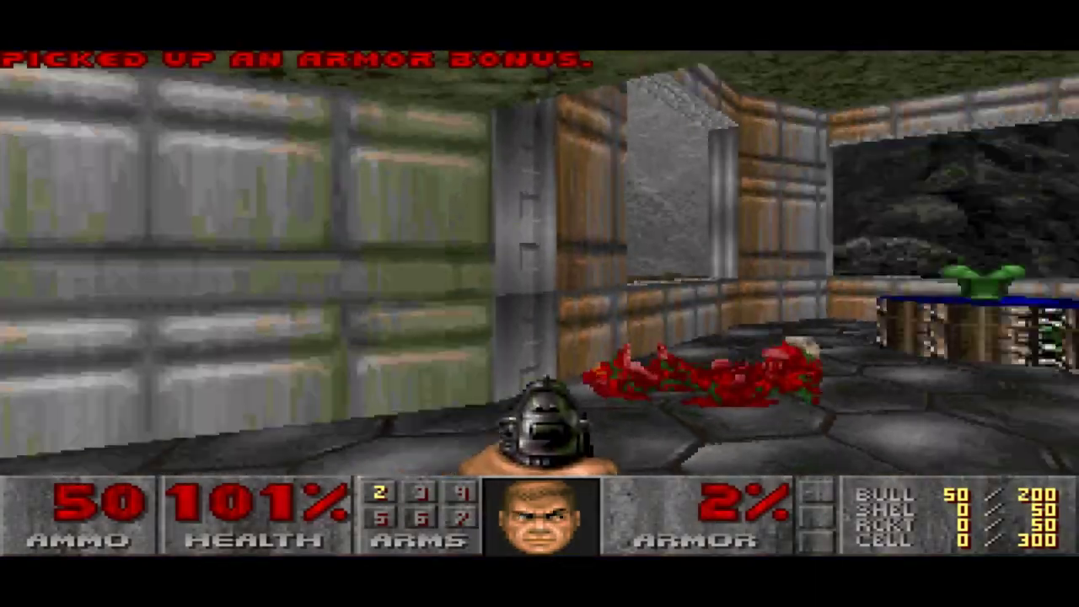
key("Right")
key("Up")
key("Up")
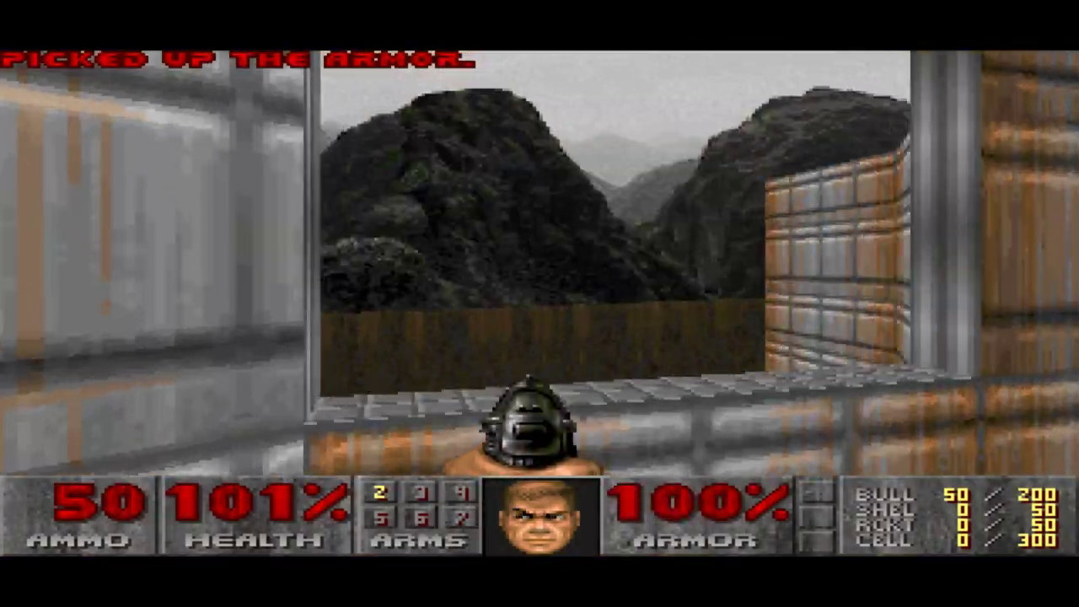
key("Left")
- Cross the pillared room and blue water room, then follow the grey corridor to the computer room
key("ctrl")
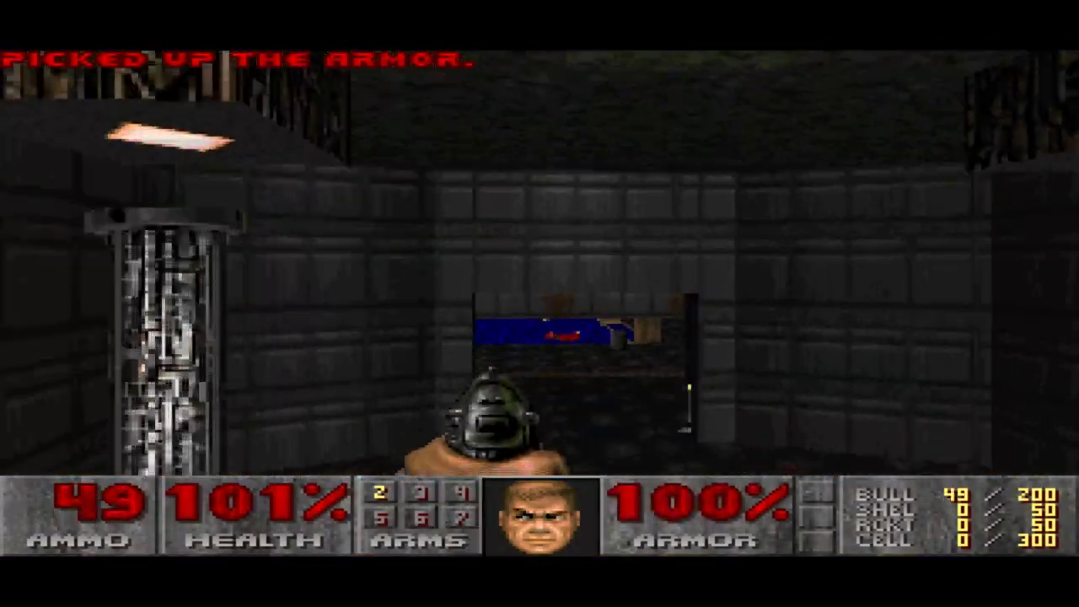
key("Up")
key("Right")
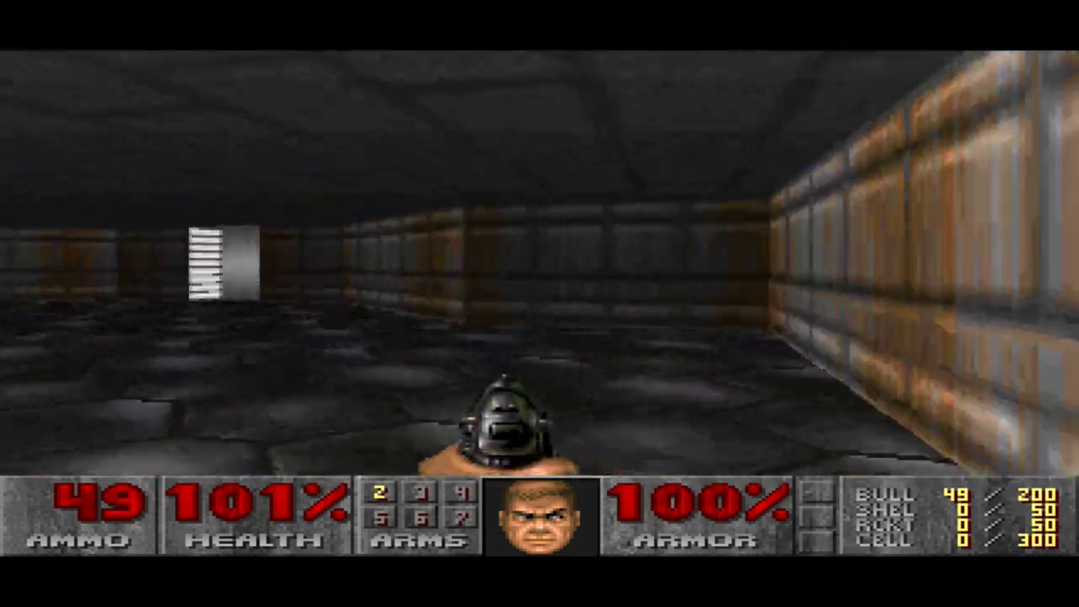
key("Up")
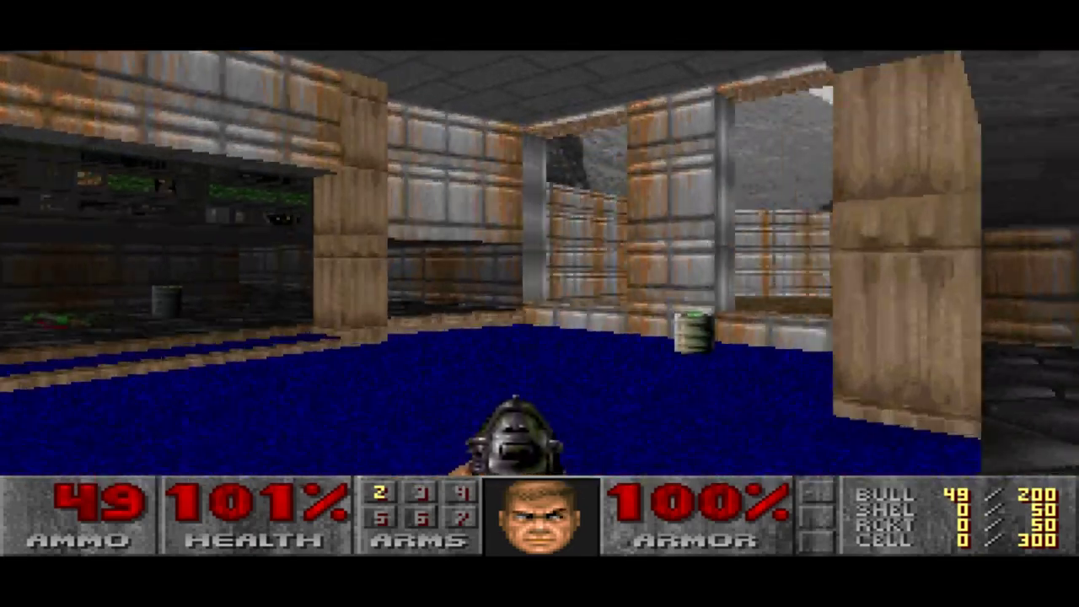
key("Right")
key("Up")
key("Left")
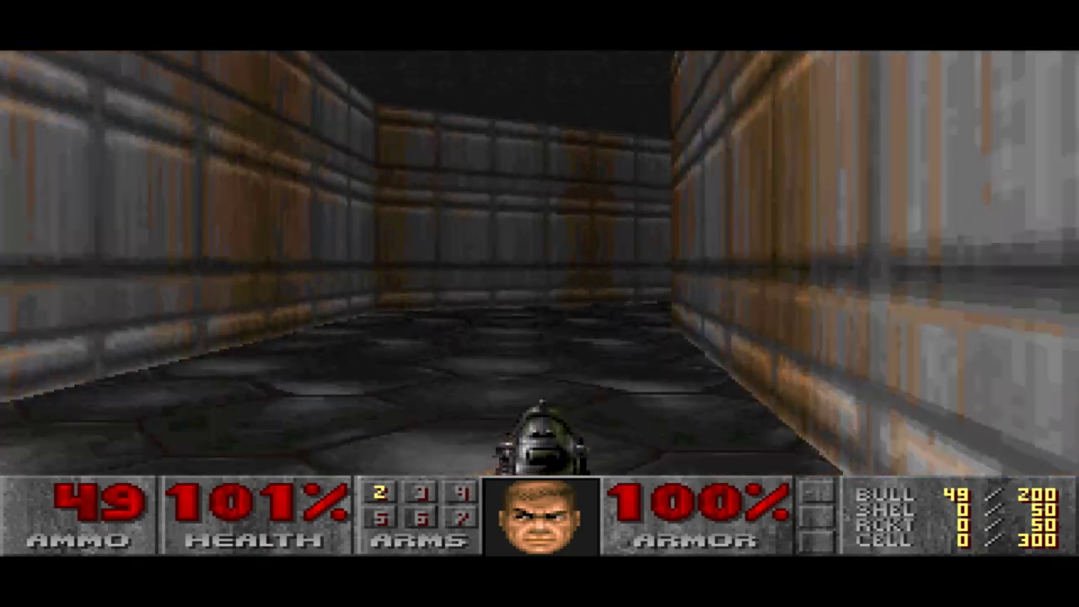
key("Up")
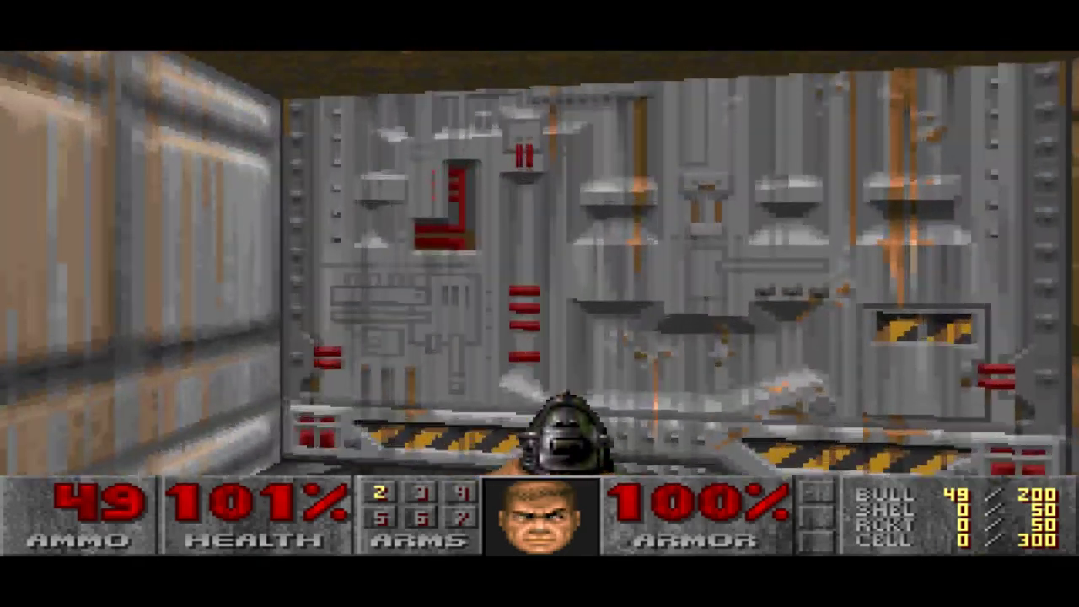
key("Left")
key("Up")
- Shoot the enemies ahead, then pick up the ammo clip and armor bonuses on the way into the dark computer room
key("ctrl")
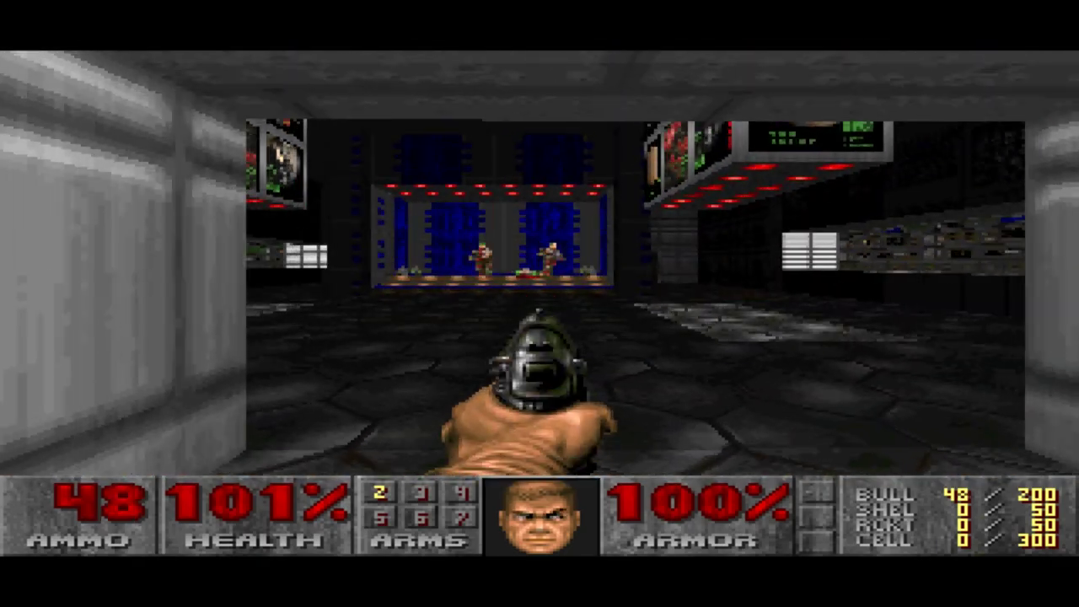
key("ctrl")
key("Up")
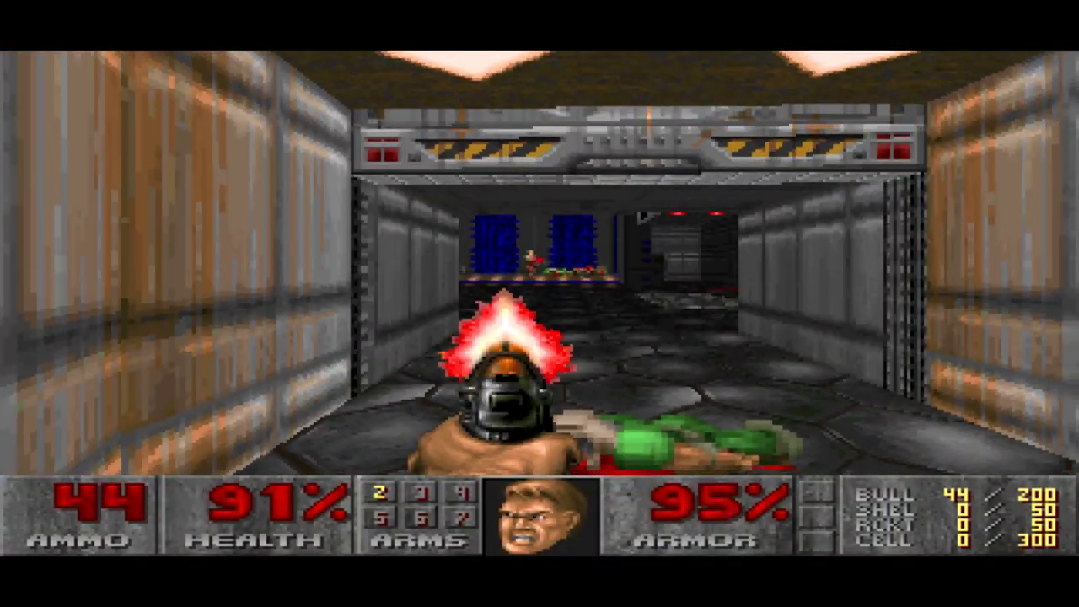
key("Up")
key("ctrl")
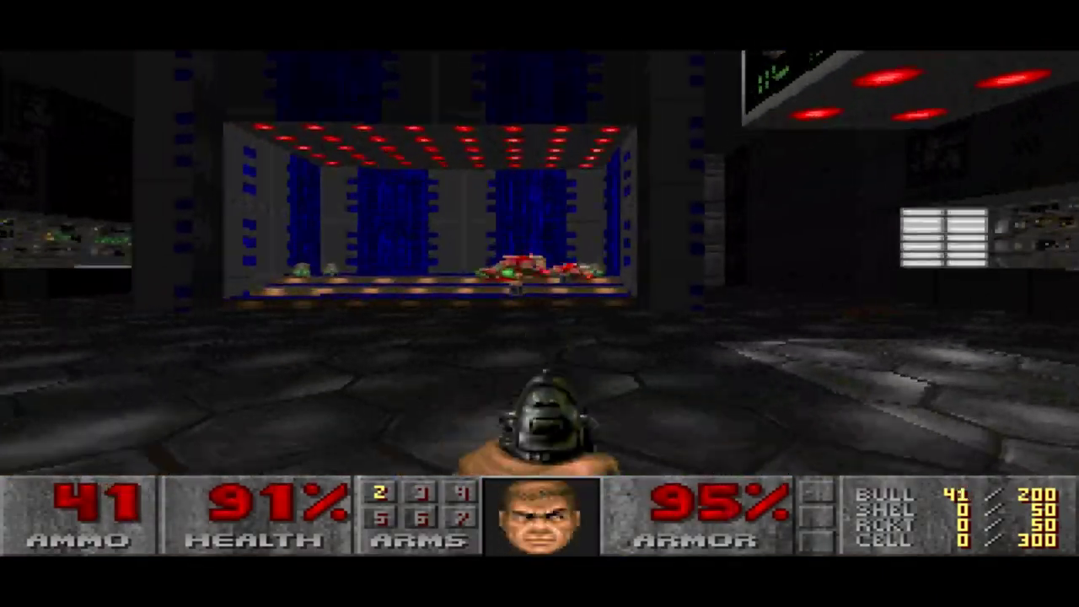
key("Up")
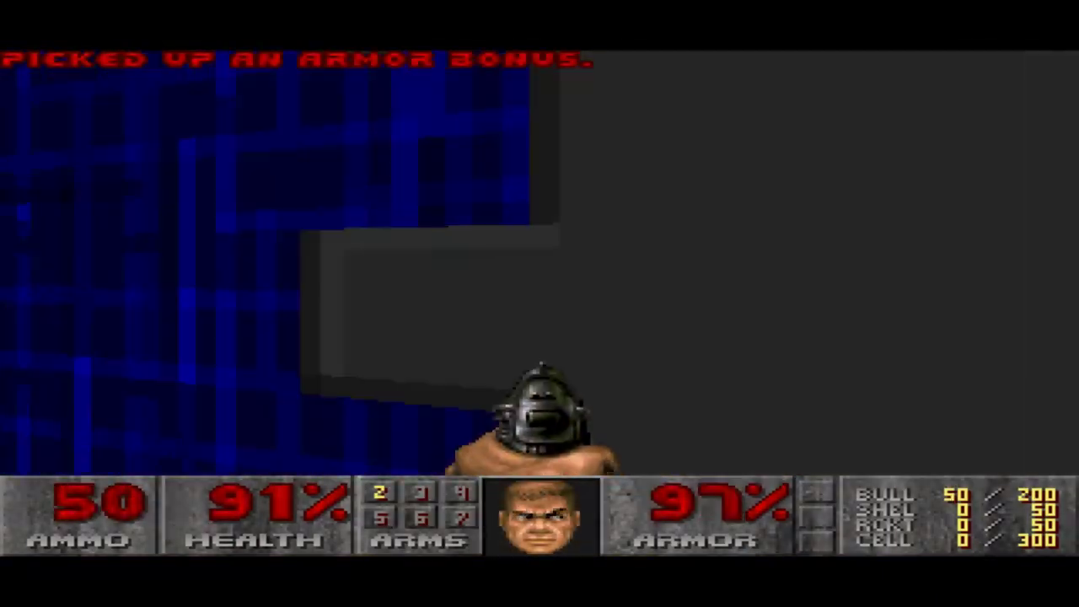
key("Left")
key("Up")
key("Left")
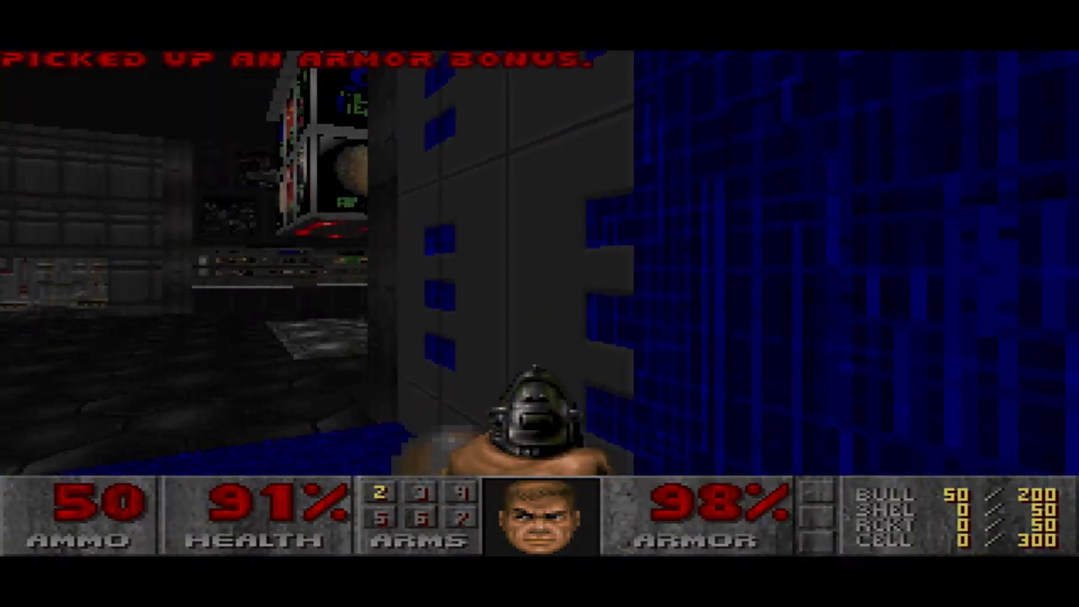
key("Left")
key("Up")
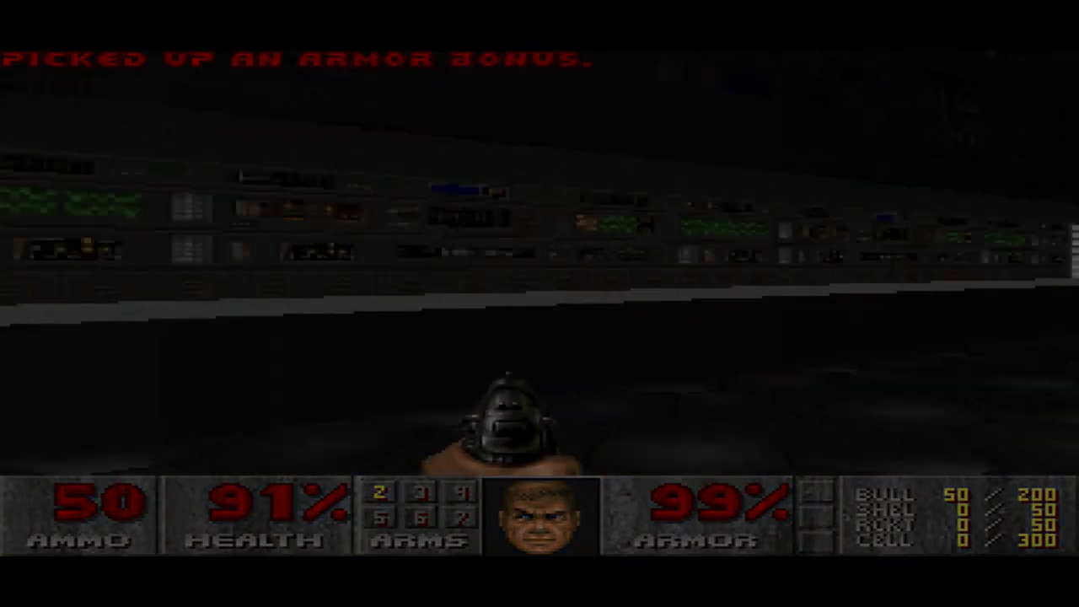